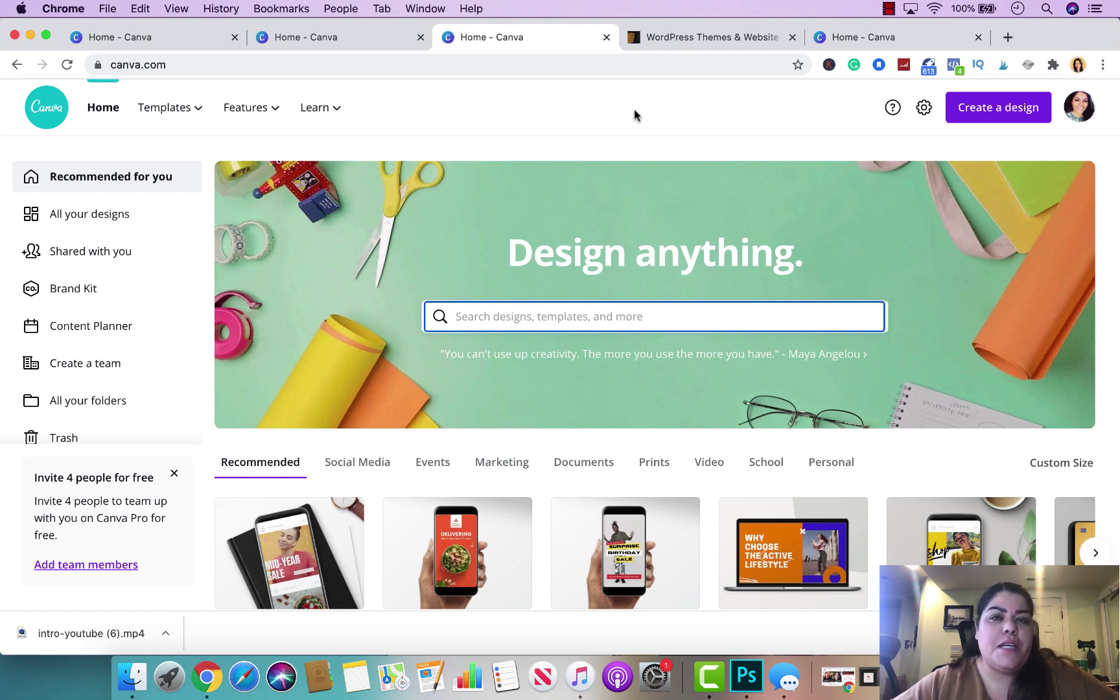
View the Audio section of Envato Market as a royalty-free music source and return to the Canva home page.
left_click(700, 41)
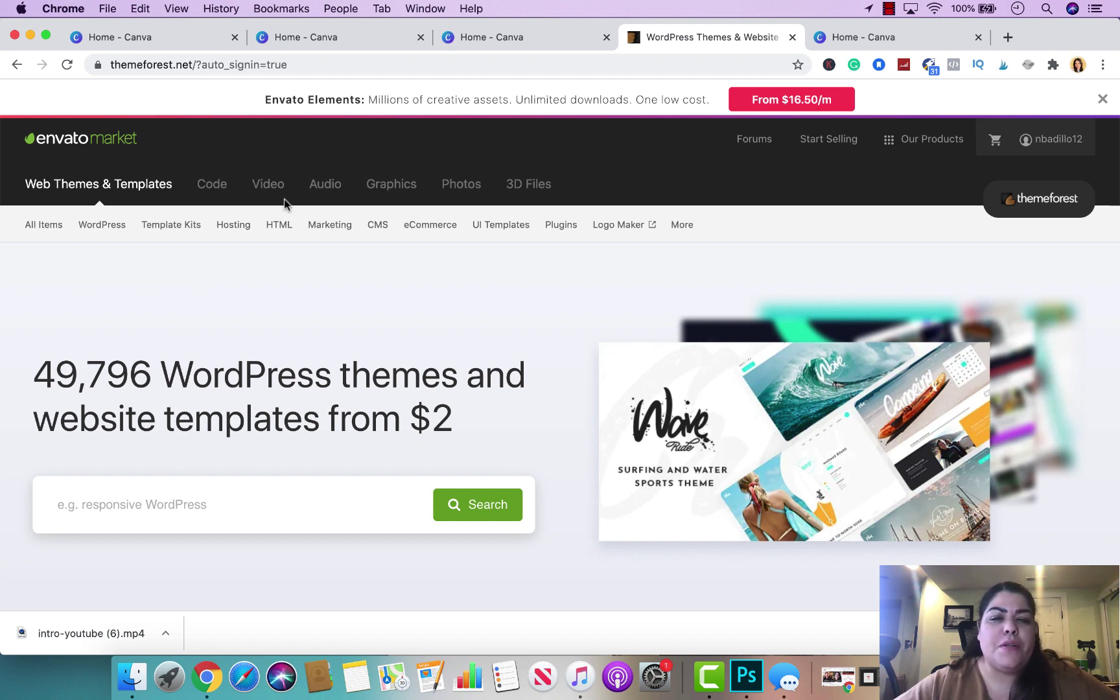
mouse_move(485, 229)
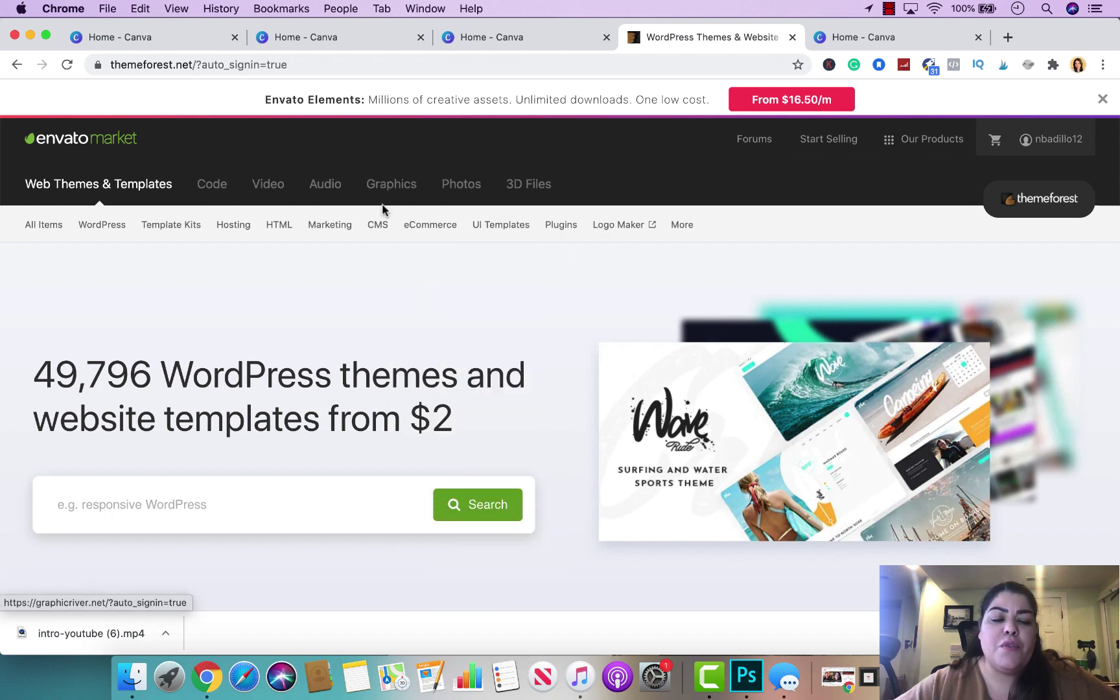
left_click(326, 186)
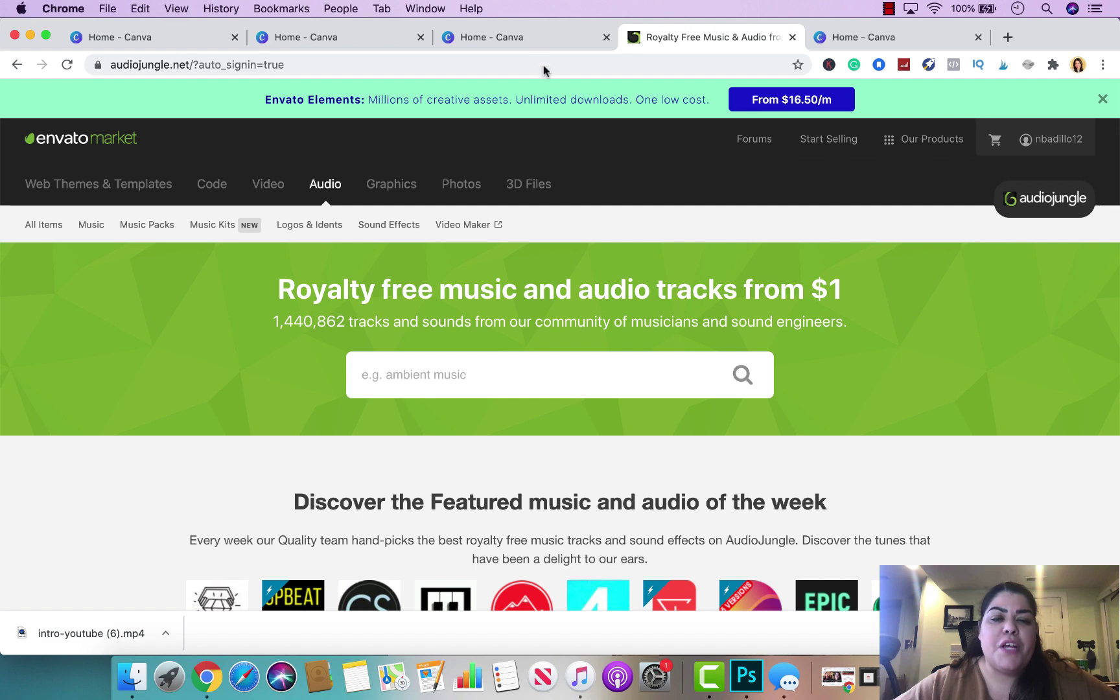
left_click(520, 39)
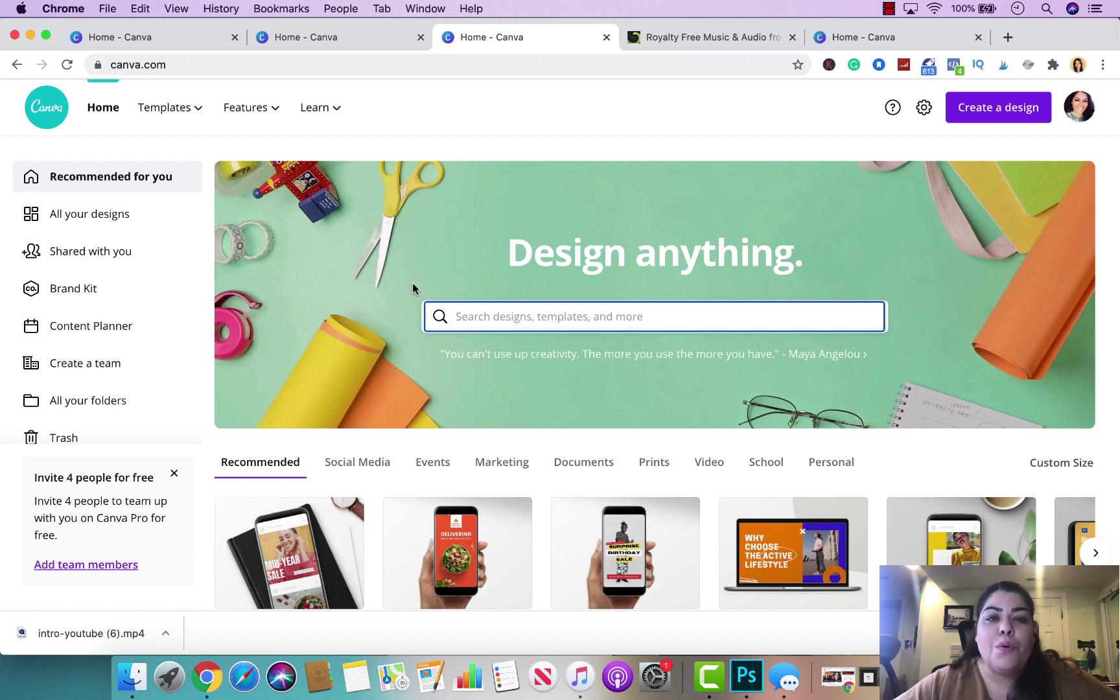
Play the downloaded intro-youtube (6).mp4 in QuickTime Player as an example and close it.
left_click(59, 634)
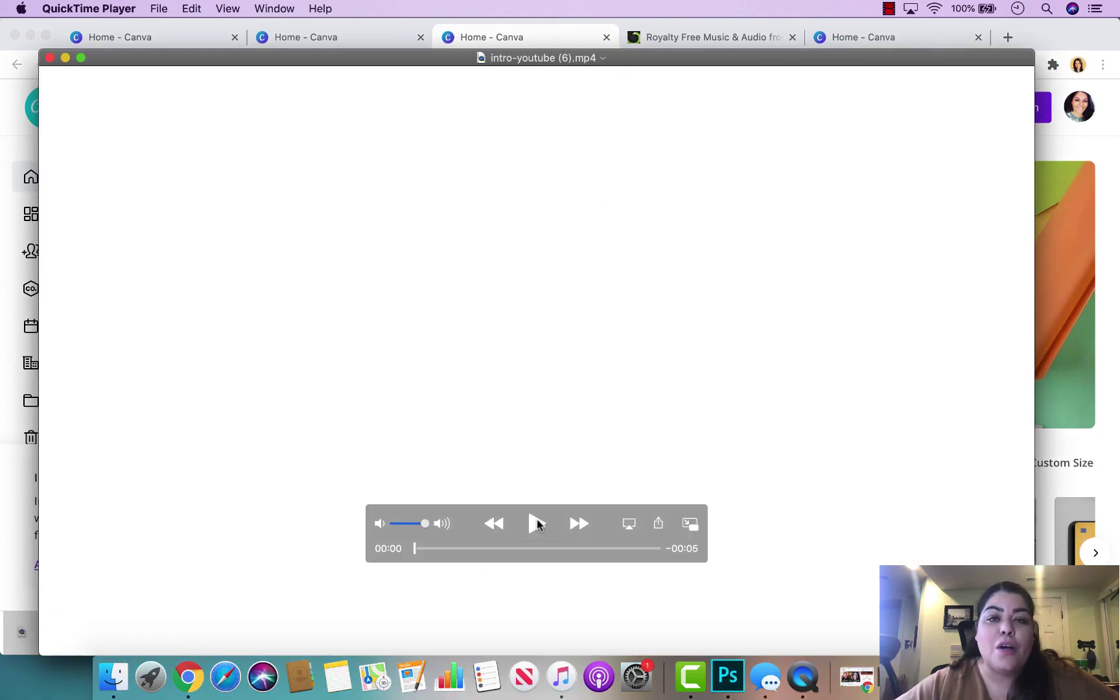
left_click(536, 524)
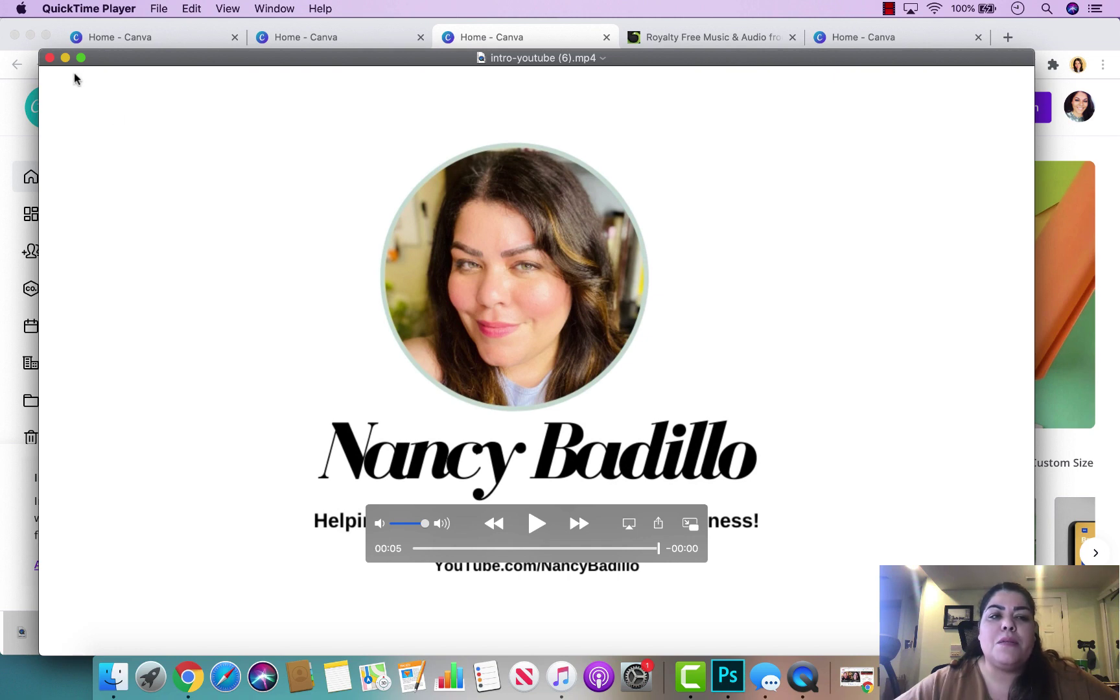
left_click(51, 58)
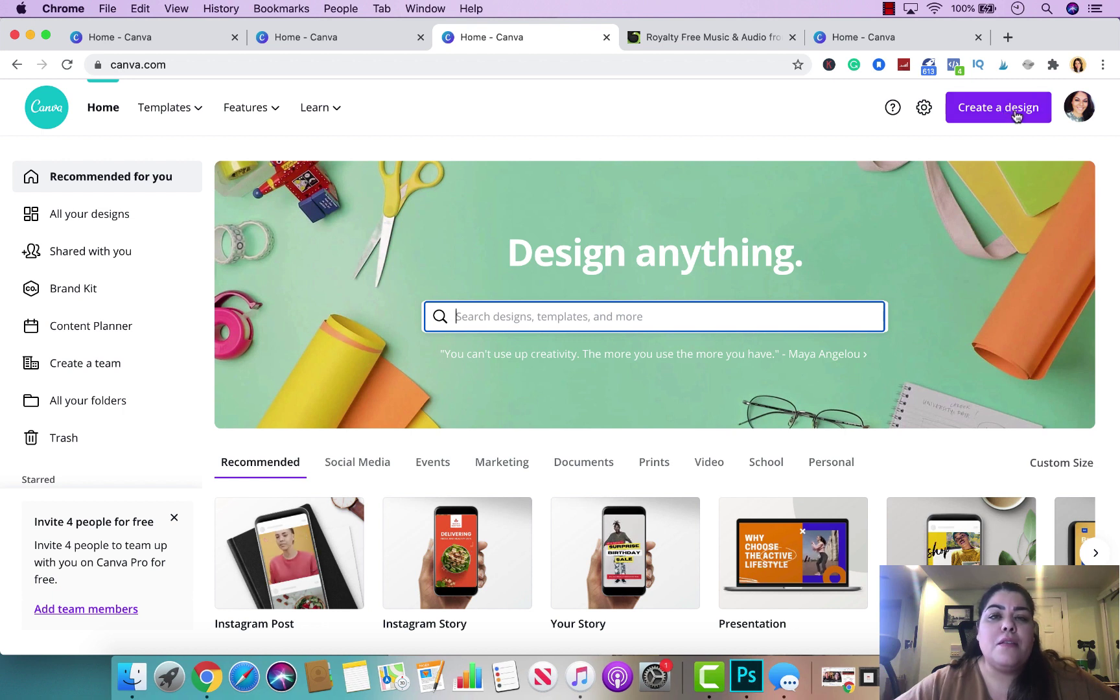
Create a new blank design with a custom size of 1280 x 720 px.
left_click(1017, 115)
left_click(884, 185)
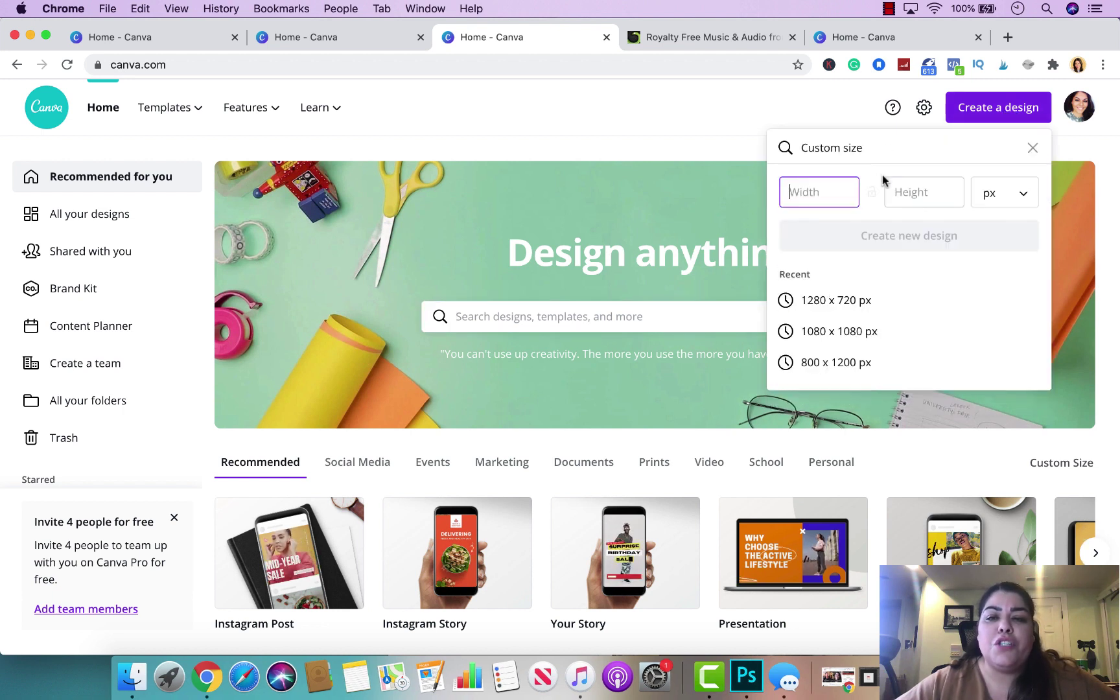
type("1280")
key("Tab")
type("720")
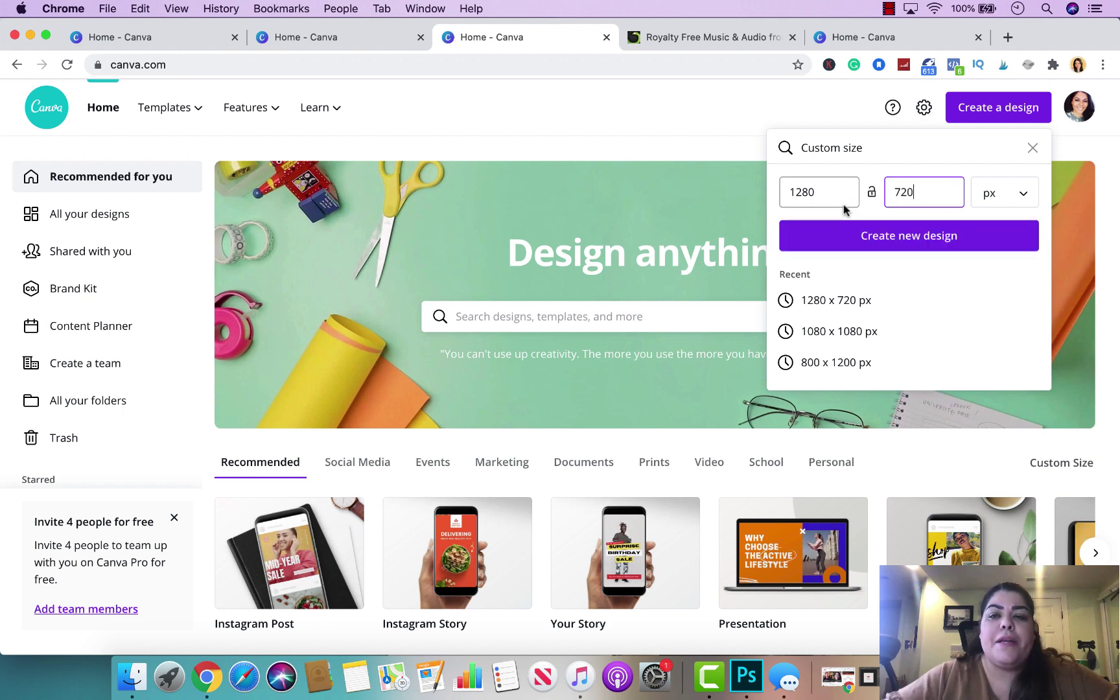
left_click(910, 236)
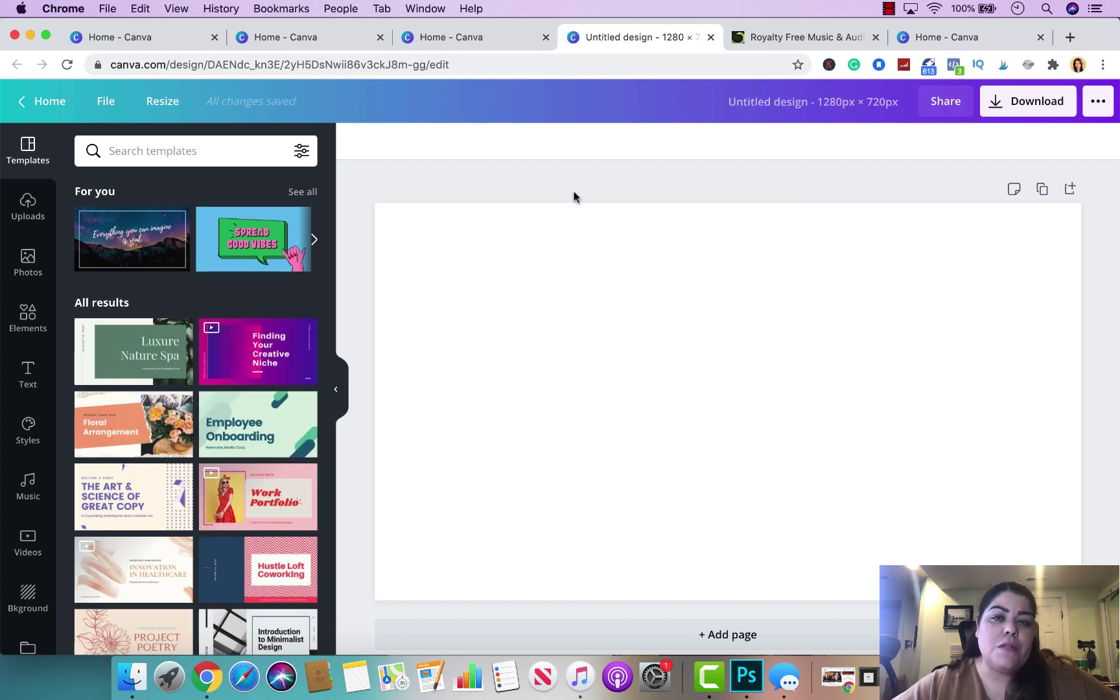
scroll(178, 457, "down", 10)
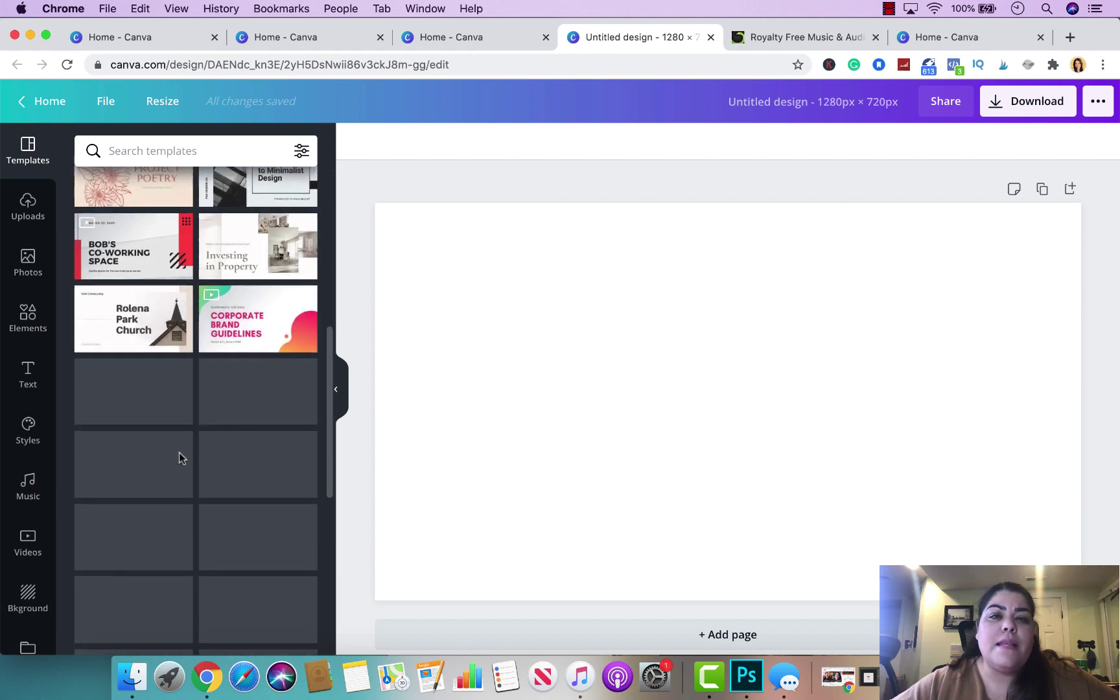
scroll(181, 459, "up", 10)
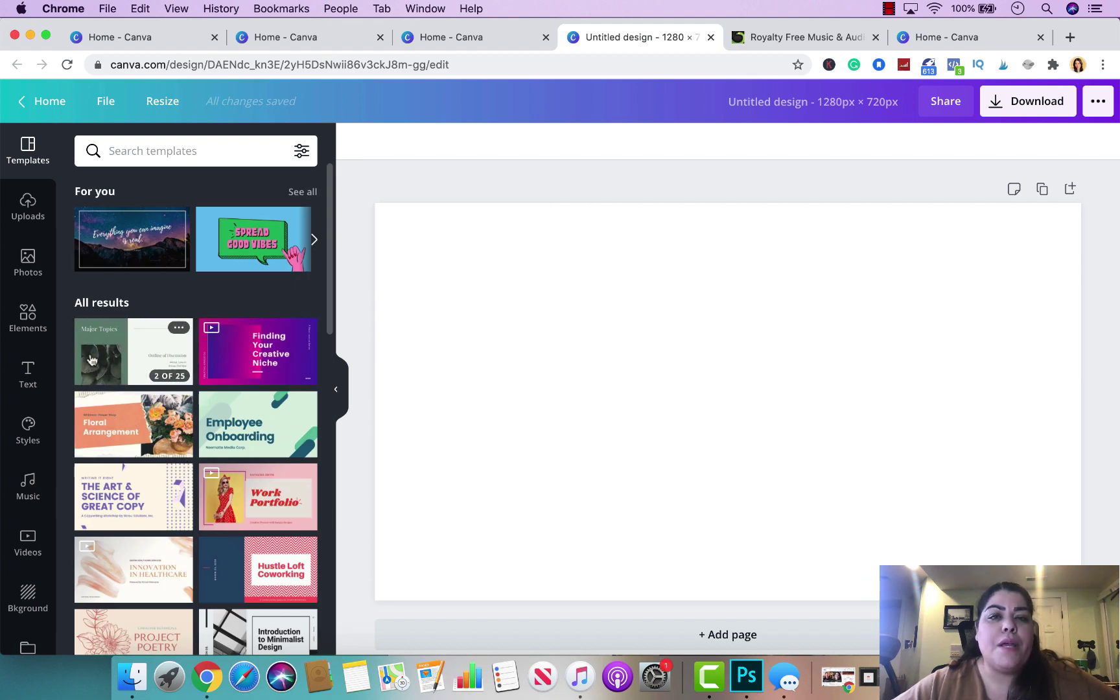
Add the thin-bordered circular frame from the full Frames collection, shrink it and centre it in the upper half of the page.
left_click(27, 318)
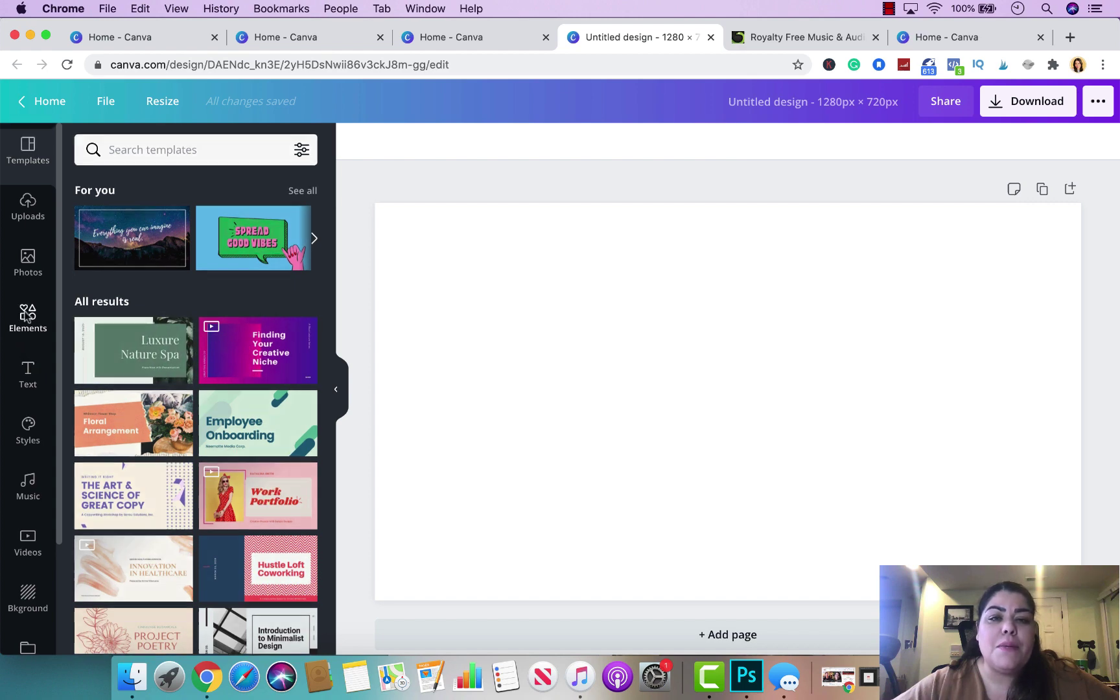
scroll(185, 425, "down", 5)
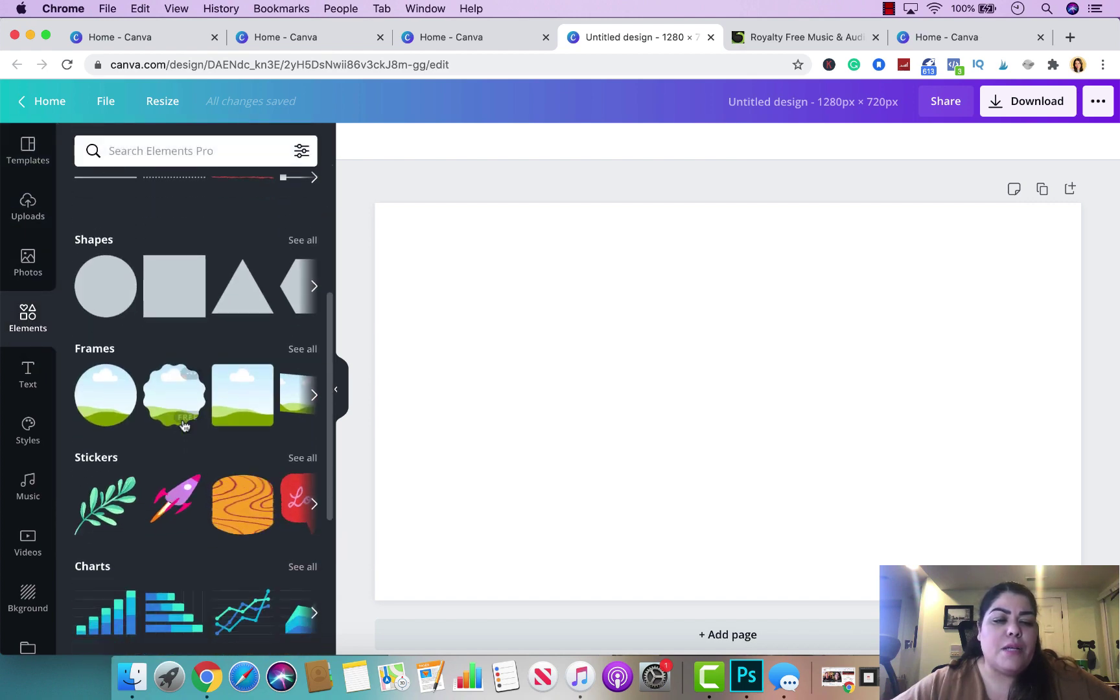
left_click(302, 350)
scroll(259, 432, "down", 3)
scroll(216, 365, "up", 3)
scroll(239, 499, "down", 10)
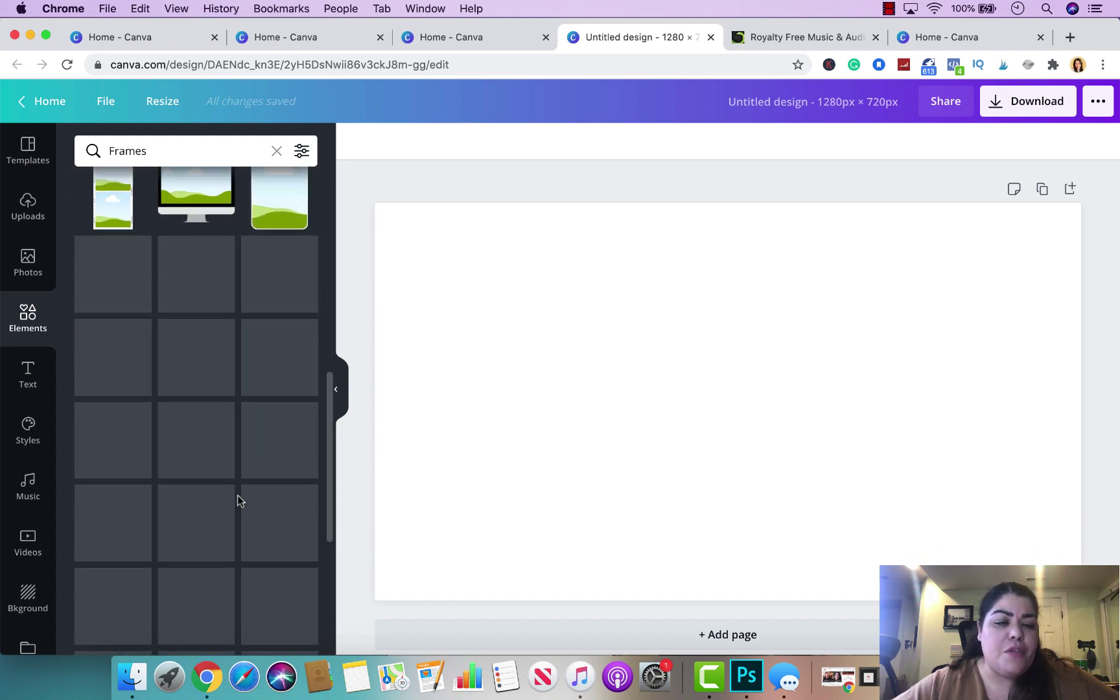
scroll(237, 502, "down", 5)
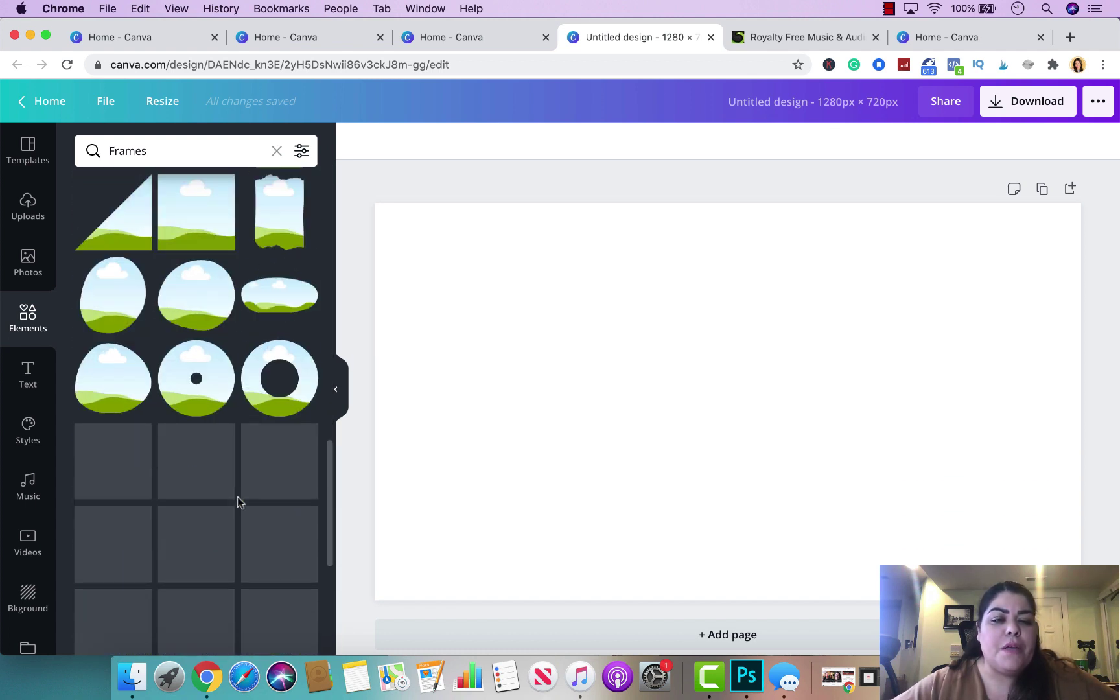
scroll(218, 467, "down", 6)
scroll(218, 466, "down", 4)
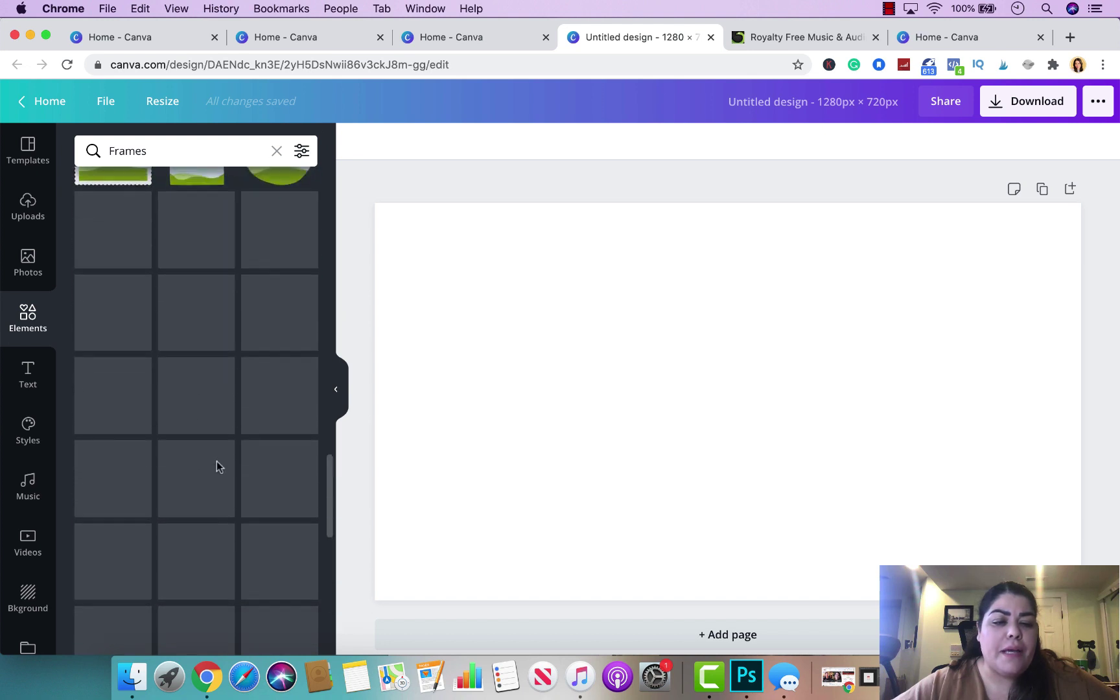
left_click(282, 251)
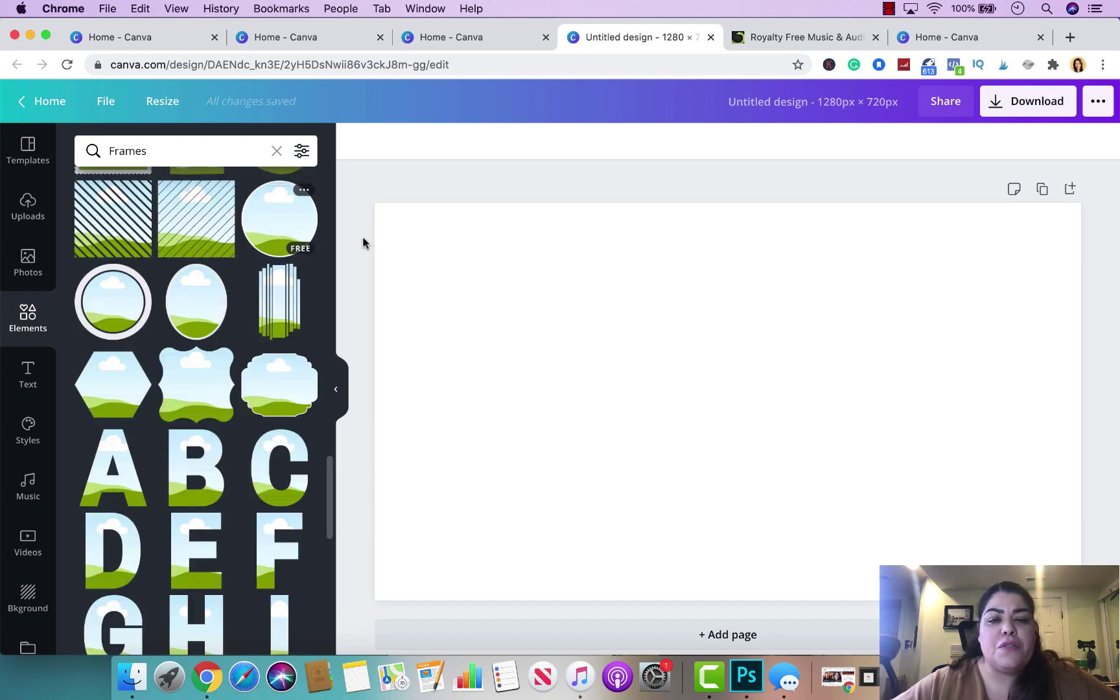
left_click_drag(837, 511, 782, 475)
left_click_drag(717, 387, 743, 332)
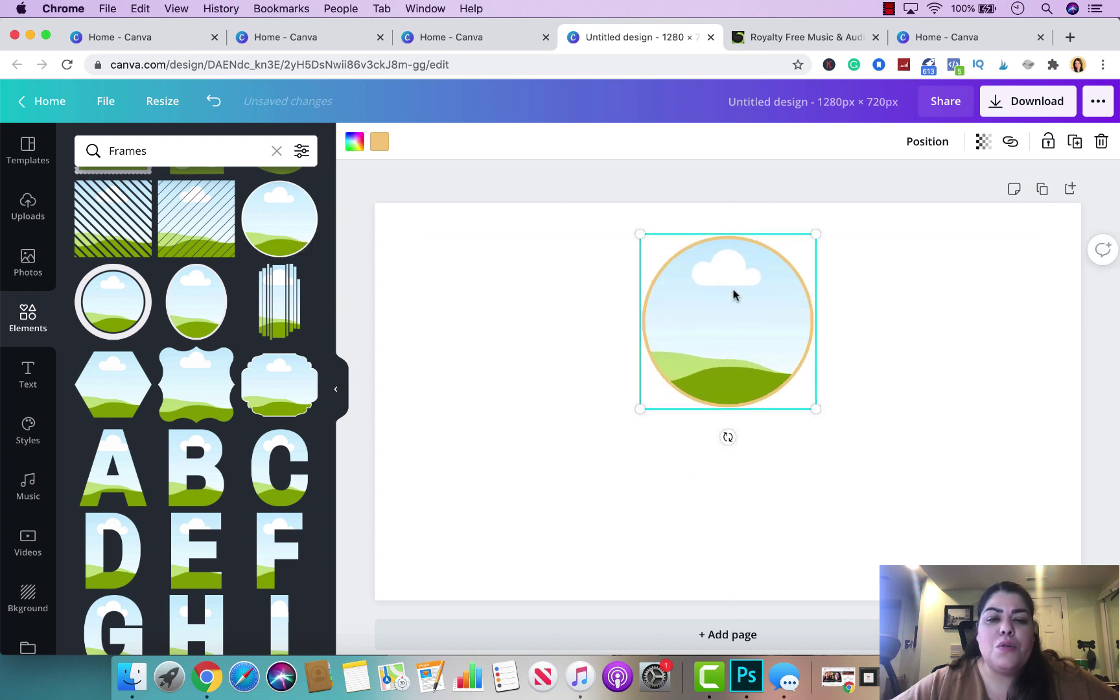
Try out several NB palette colours and a custom colour for the circular frame's border, returning to the palette's gold.
left_click(380, 142)
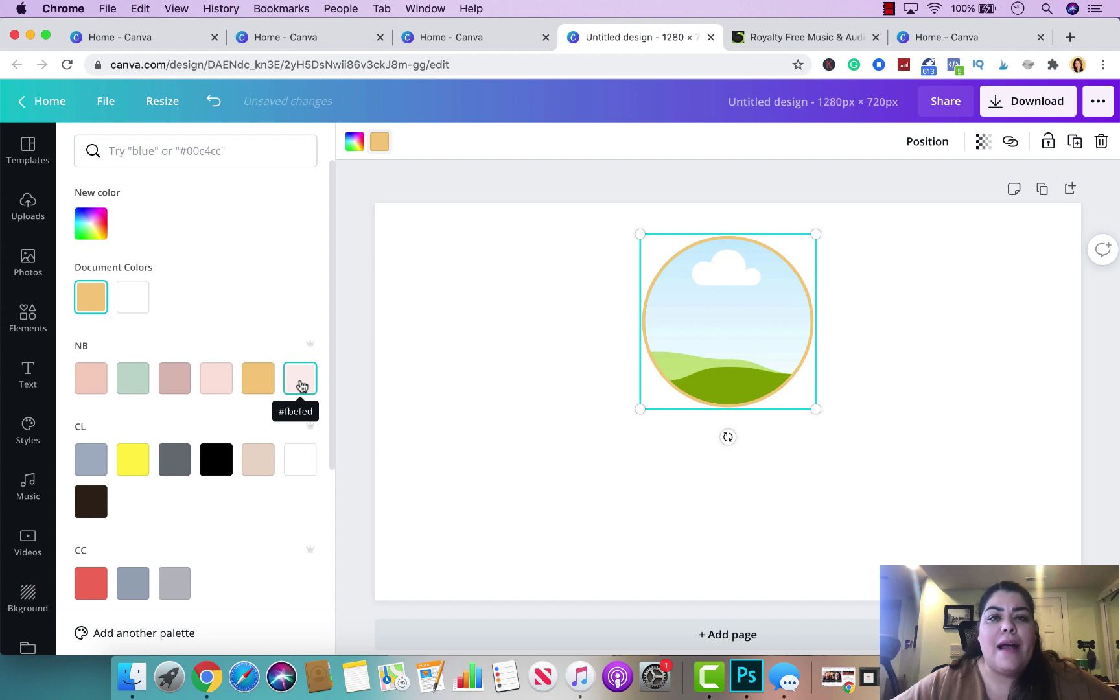
scroll(248, 395, "down", 3)
scroll(178, 395, "up", 3)
left_click(266, 376)
left_click(221, 382)
left_click(177, 383)
left_click(250, 383)
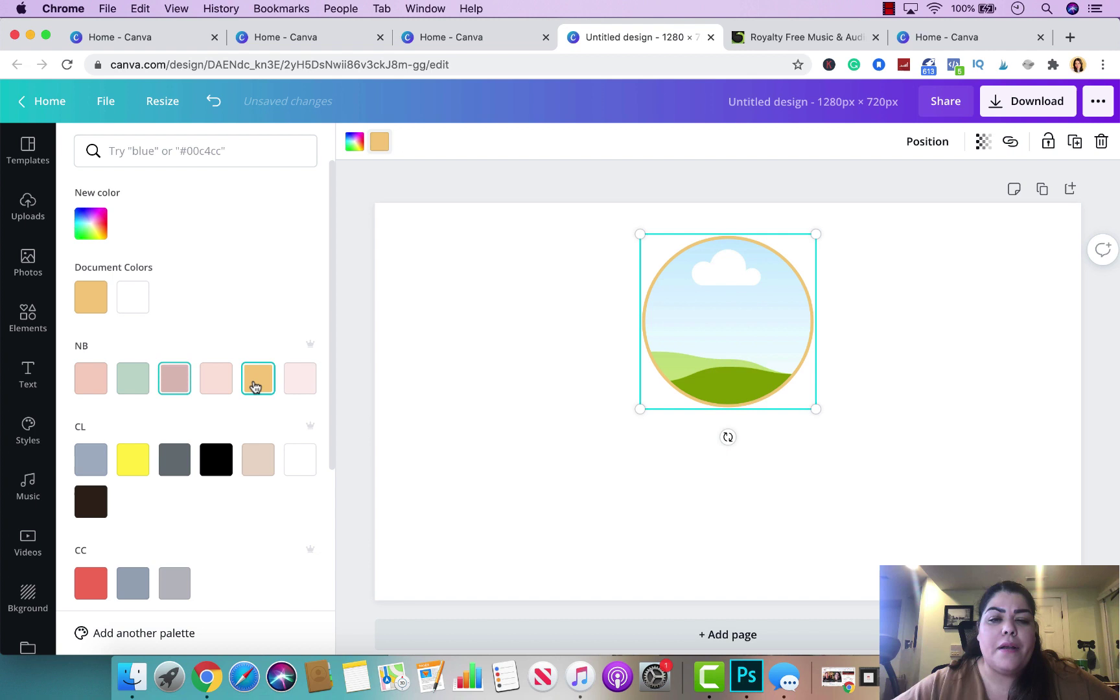
left_click(91, 225)
left_click_drag(157, 312, 236, 284)
left_click(255, 237)
left_click(258, 378)
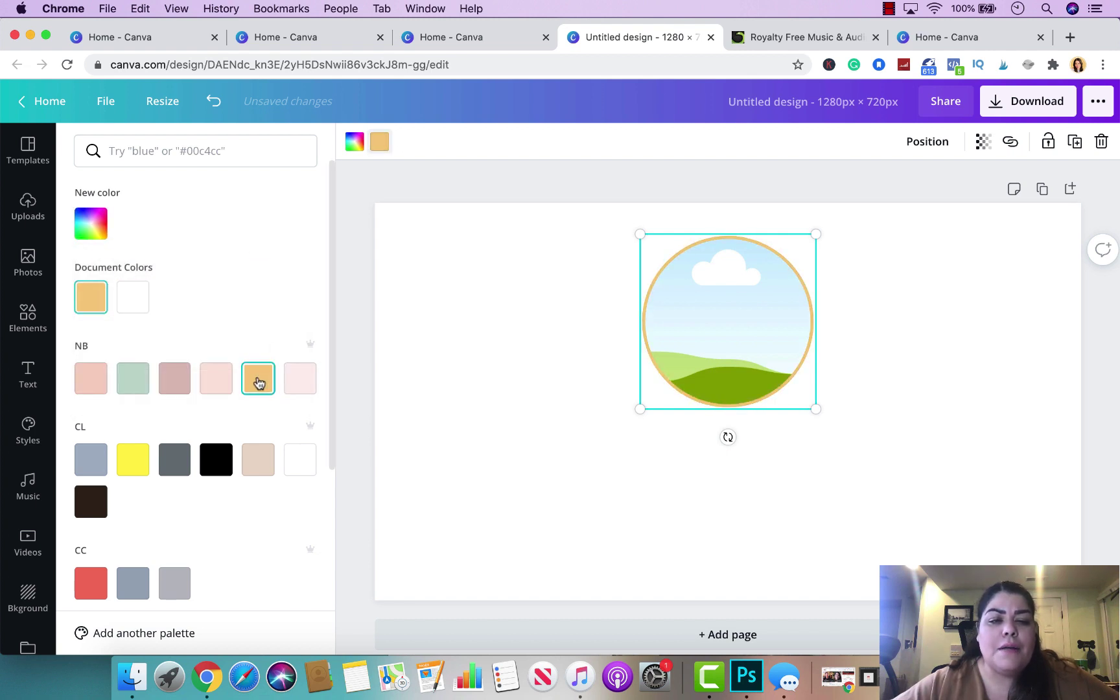
key("Escape")
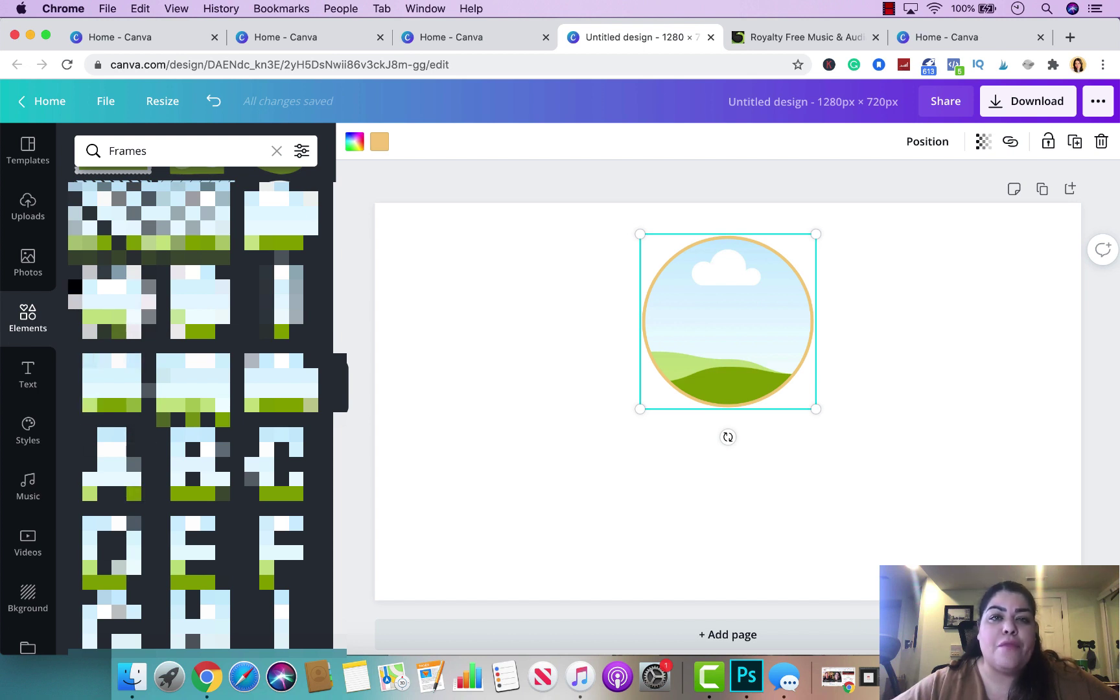
Fill the circular frame with the portrait photo from the uploaded images.
left_click(27, 207)
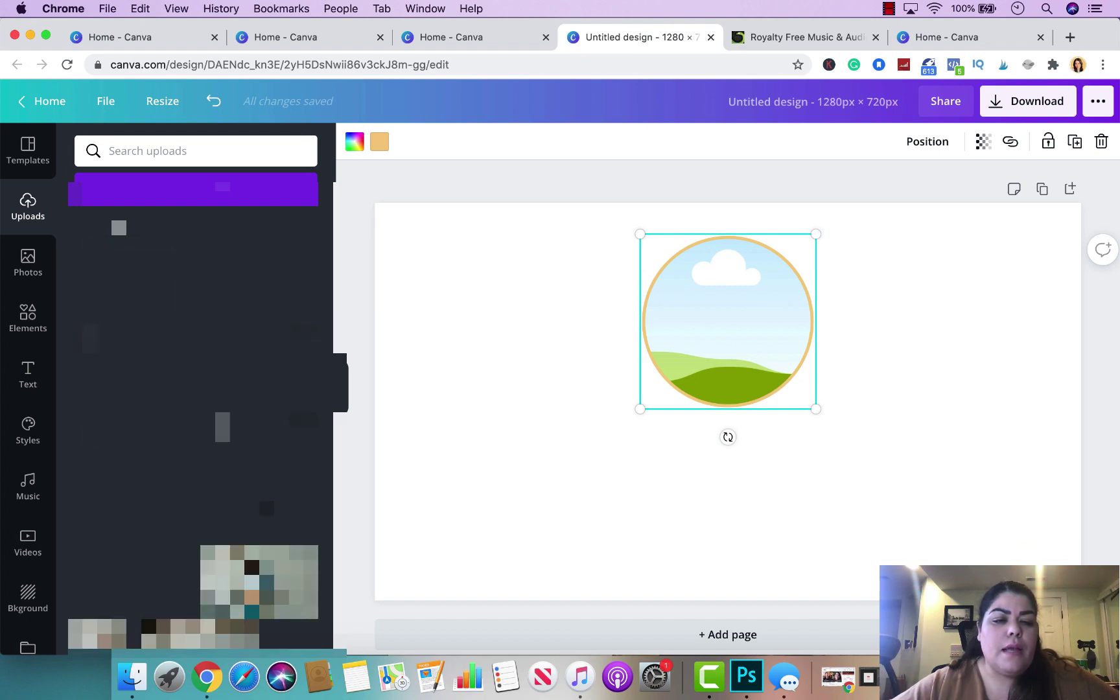
scroll(188, 399, "down", 10)
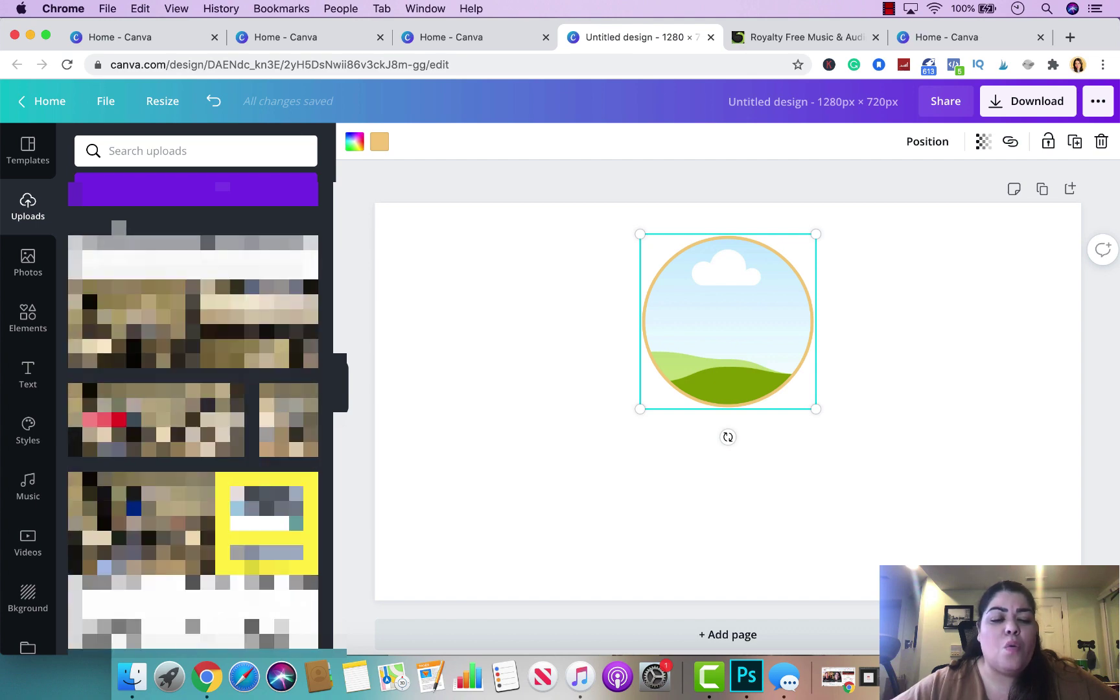
scroll(193, 442, "down", 10)
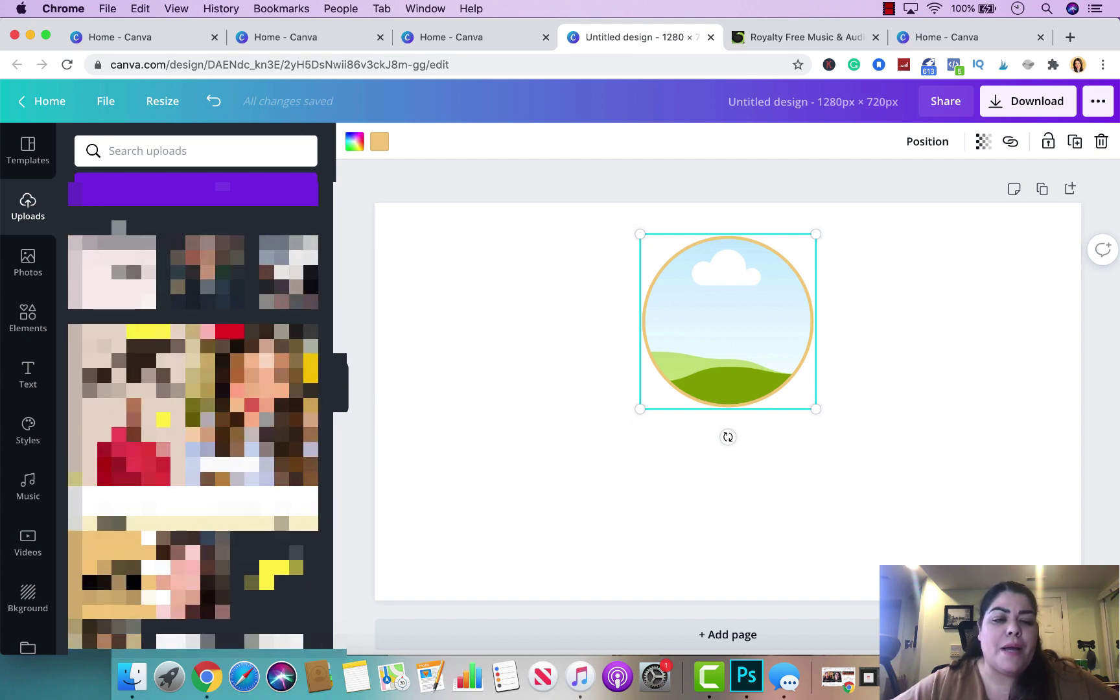
left_click_drag(251, 405, 713, 363)
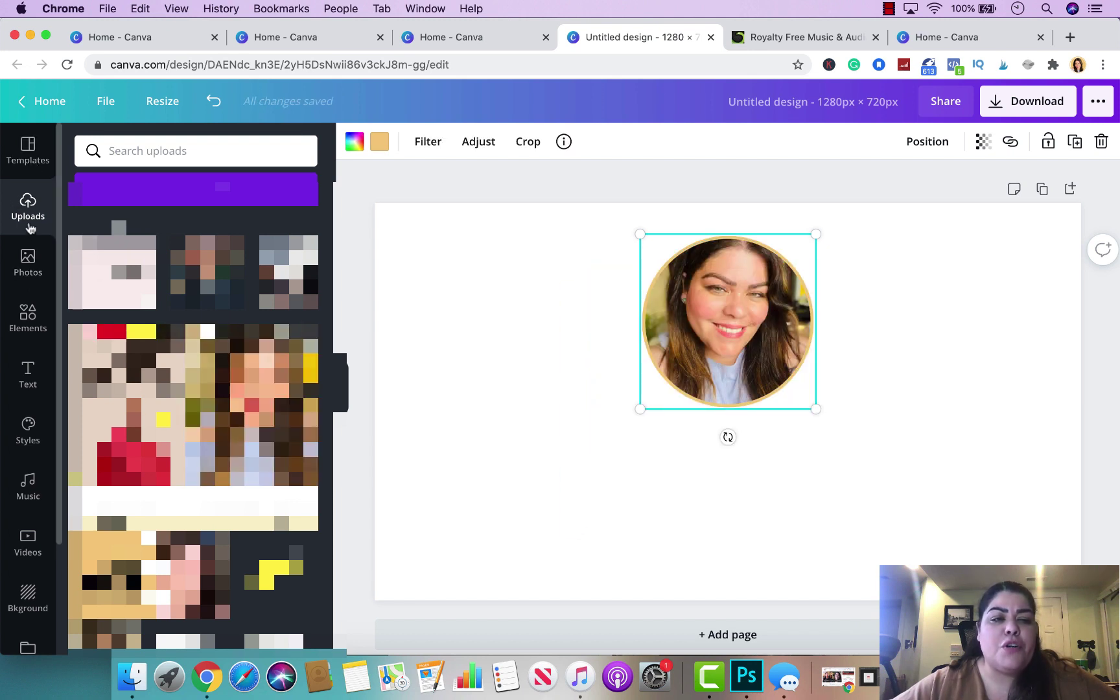
Shift the portrait downward inside the circular frame so the whole head fits, and apply the crop.
left_click(27, 319)
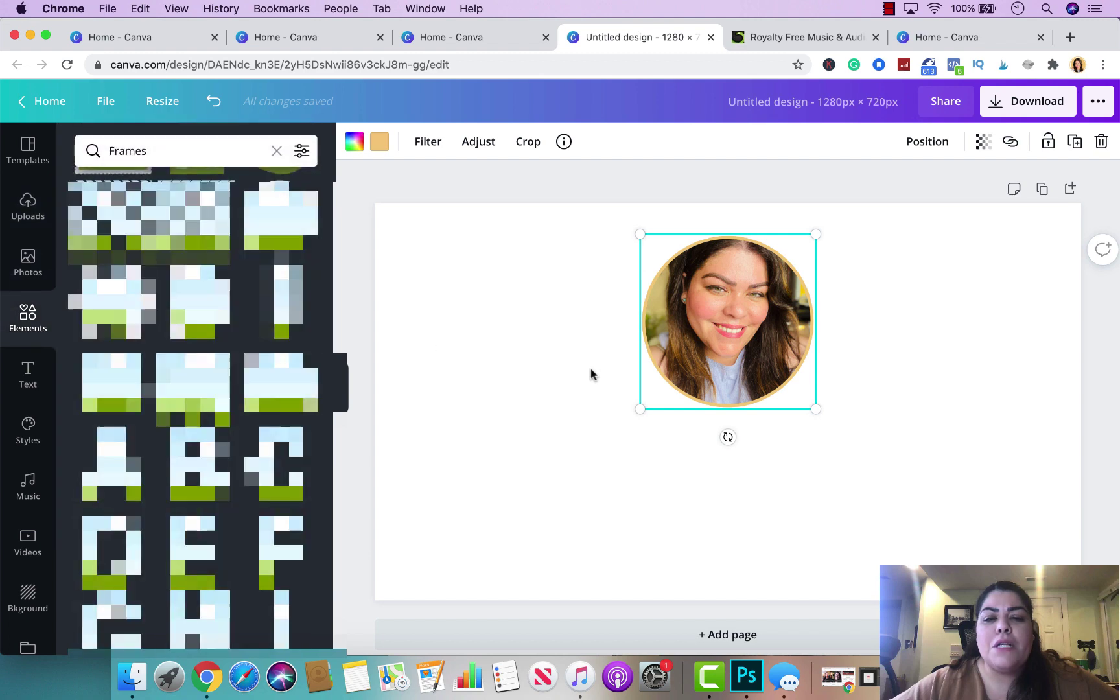
double_click(714, 305)
left_click_drag(739, 294, 733, 336)
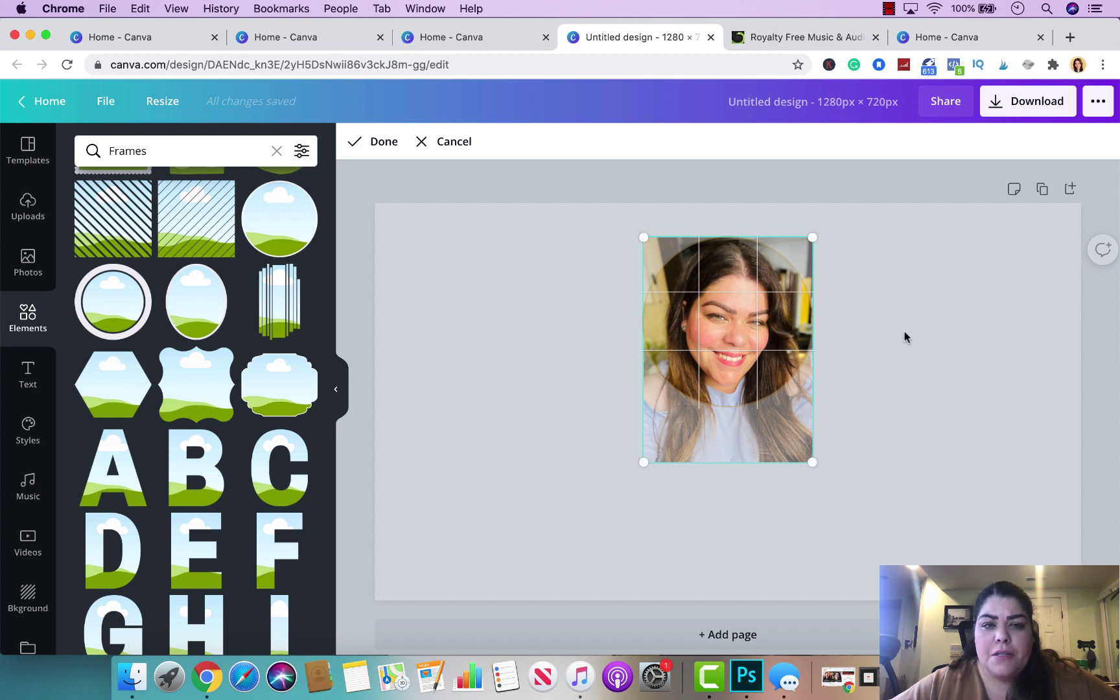
left_click(384, 142)
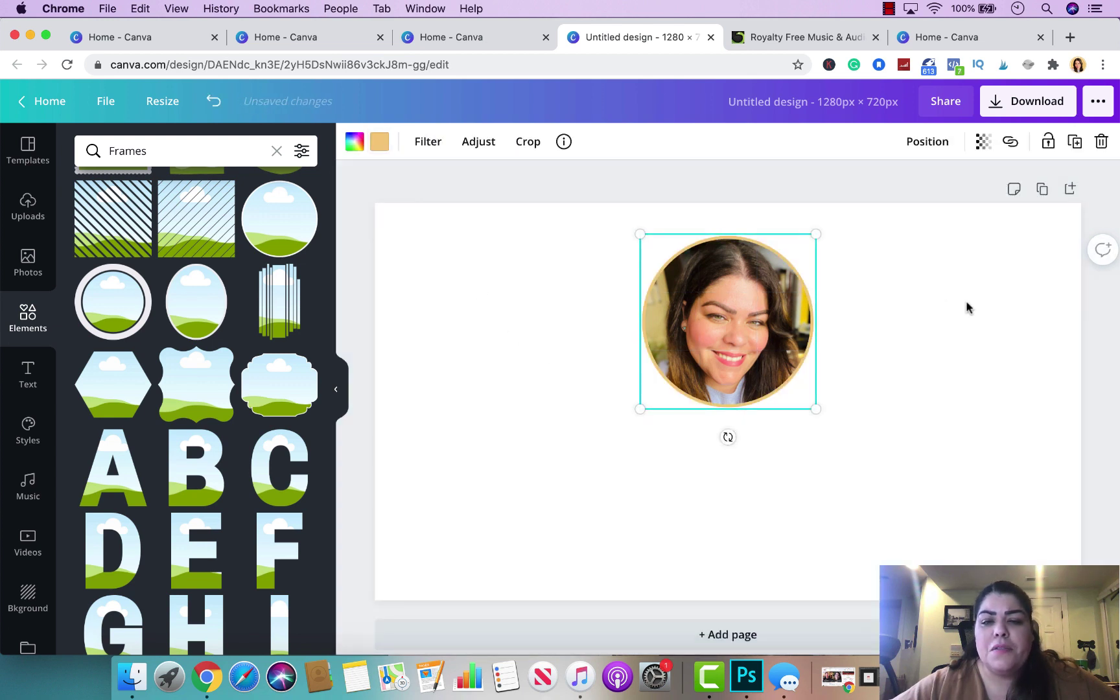
left_click(950, 552)
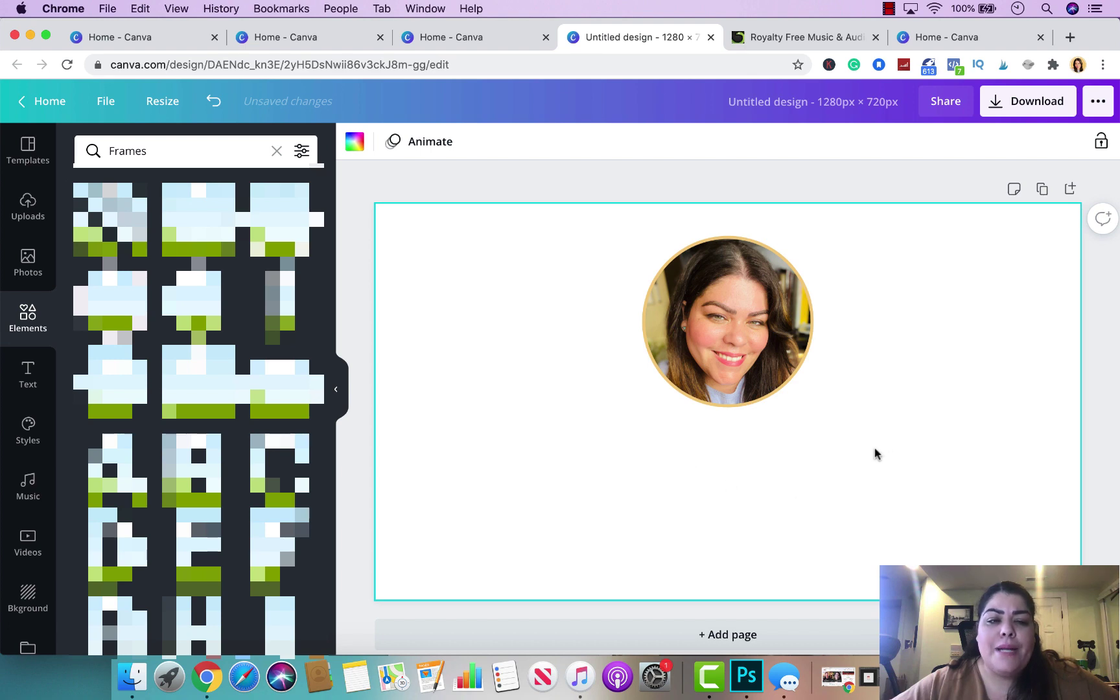
Insert the uploaded script-style name logo, shrink it slightly and centre it directly beneath the circular portrait.
left_click(27, 206)
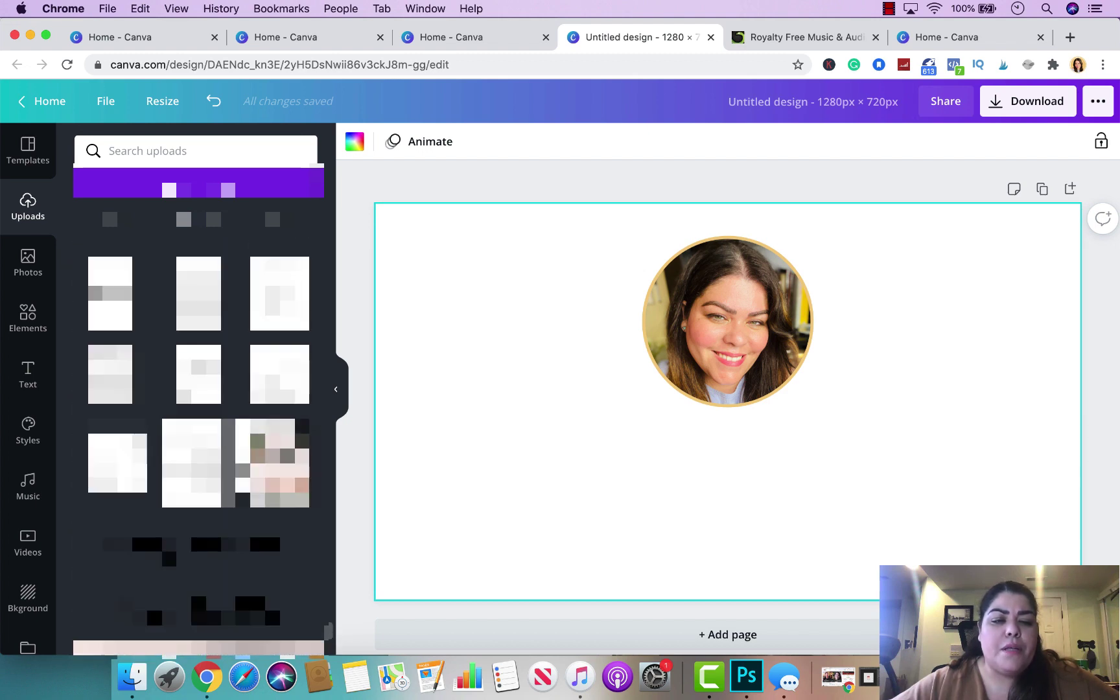
left_click(252, 431)
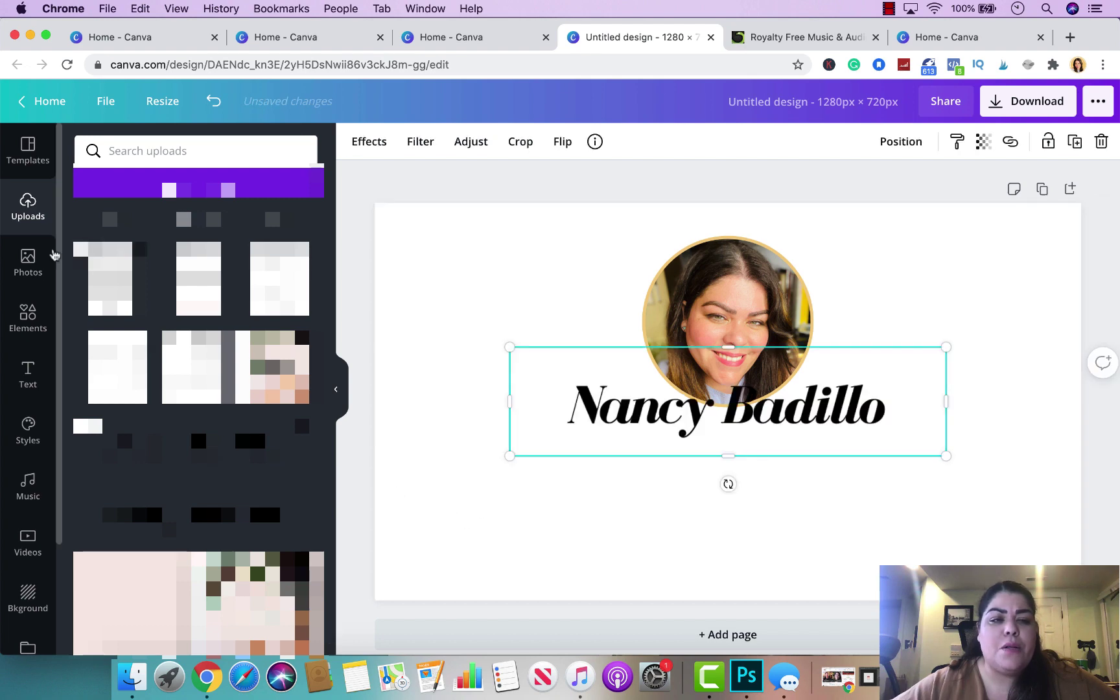
left_click(28, 317)
left_click_drag(773, 436, 782, 472)
left_click_drag(953, 482, 907, 479)
mouse_move(818, 458)
left_mouse_down()
mouse_move(846, 459)
mouse_move(837, 461)
left_mouse_up()
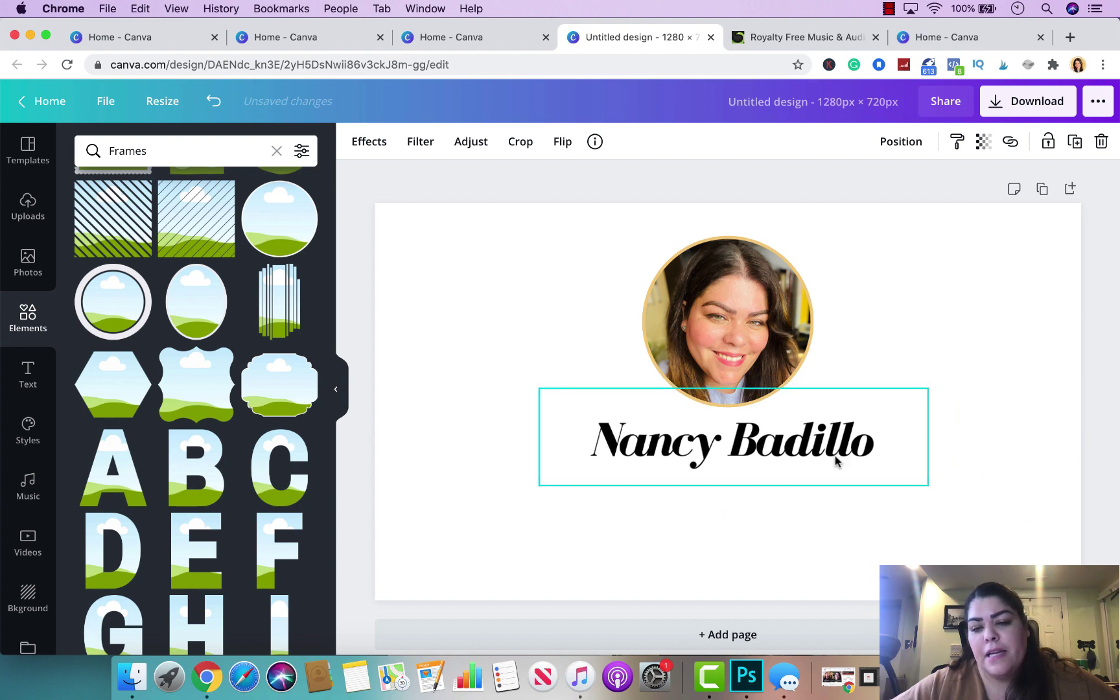
left_click(925, 276)
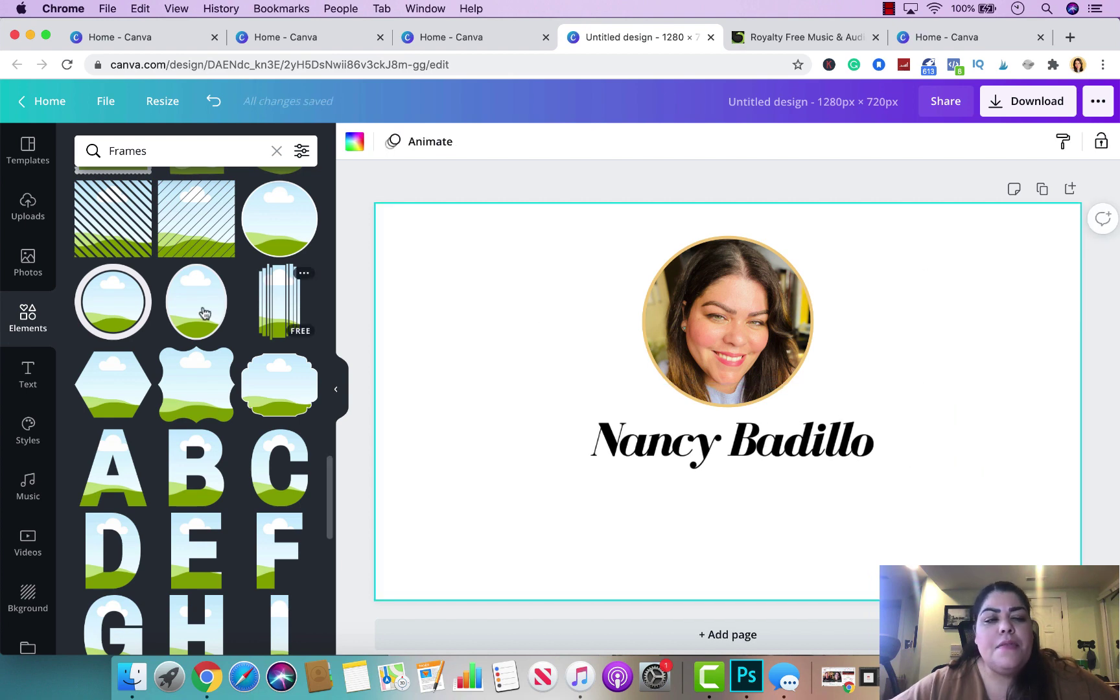
Add a heading centred beneath the name logo and enter the tagline "Helping You Build An Impactful Online Business".
left_click(28, 374)
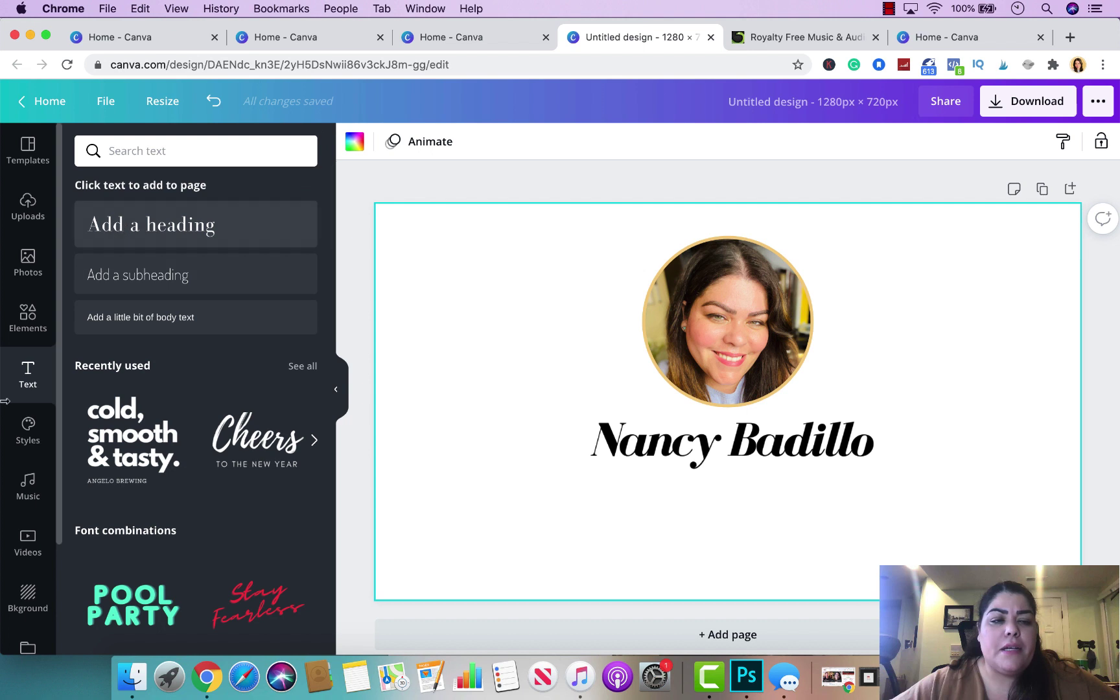
left_click(166, 228)
left_click_drag(765, 416, 742, 498)
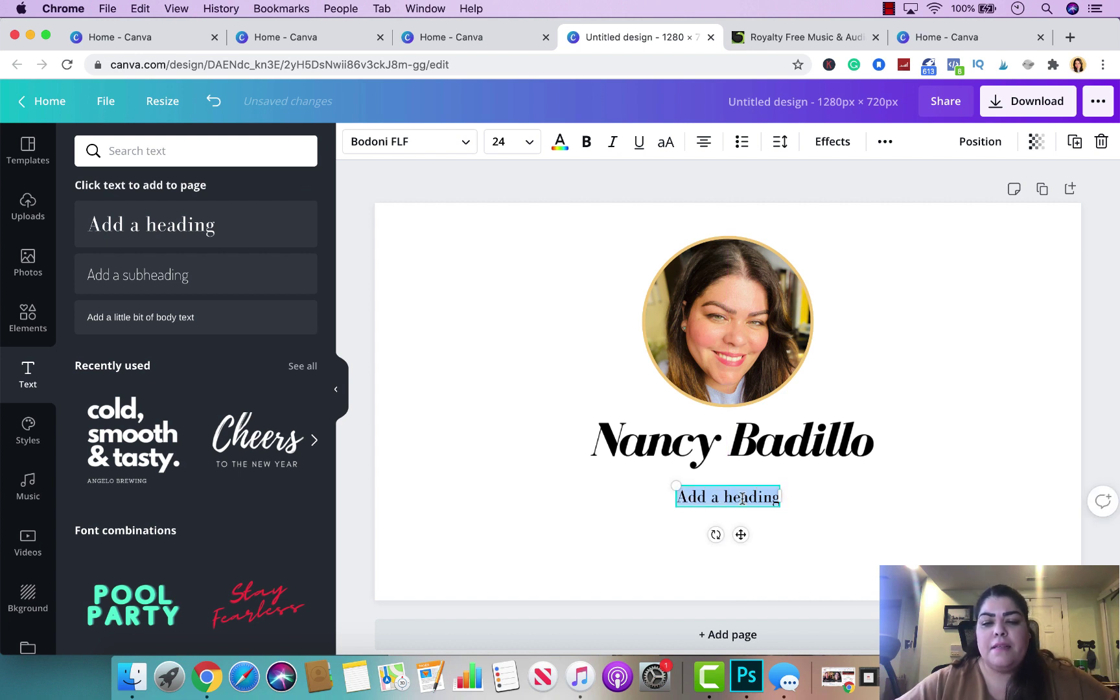
type("Helping You Build An")
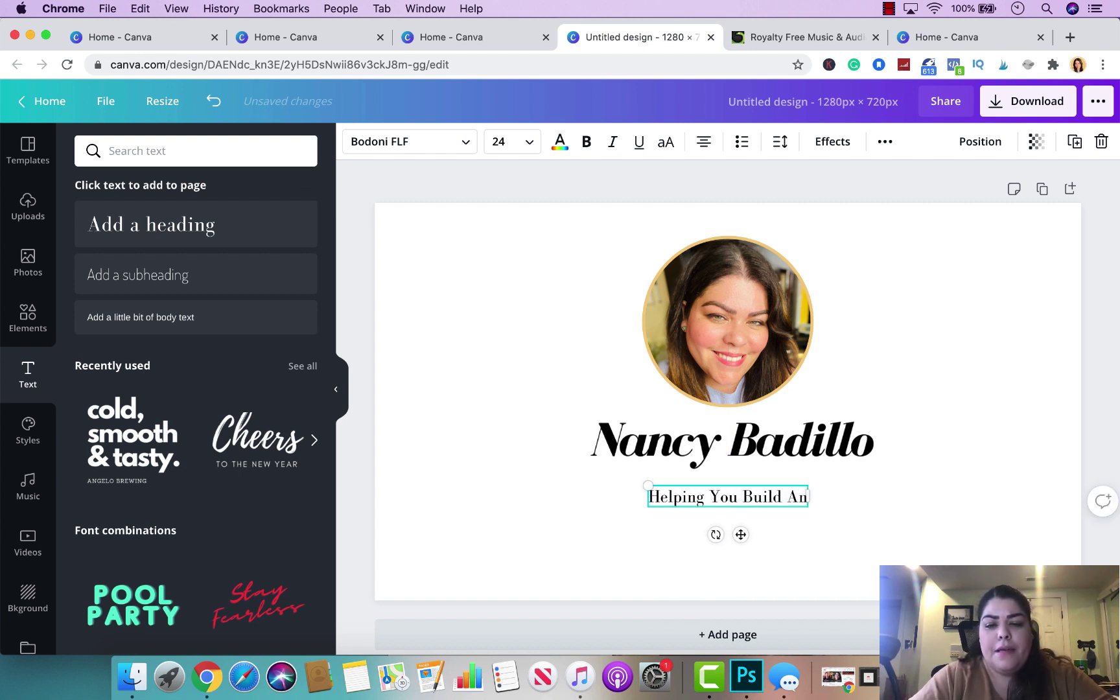
type(" Aim")
key("BackSpace")
key("BackSpace")
key("BackSpace")
type("Im")
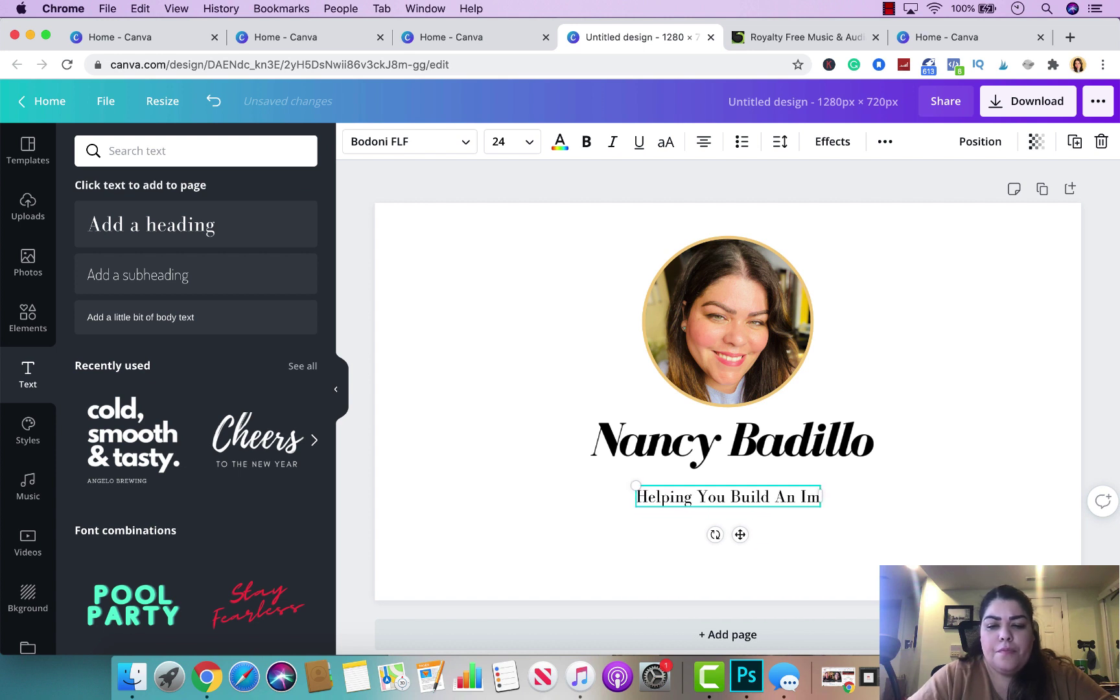
type("pactful Online b")
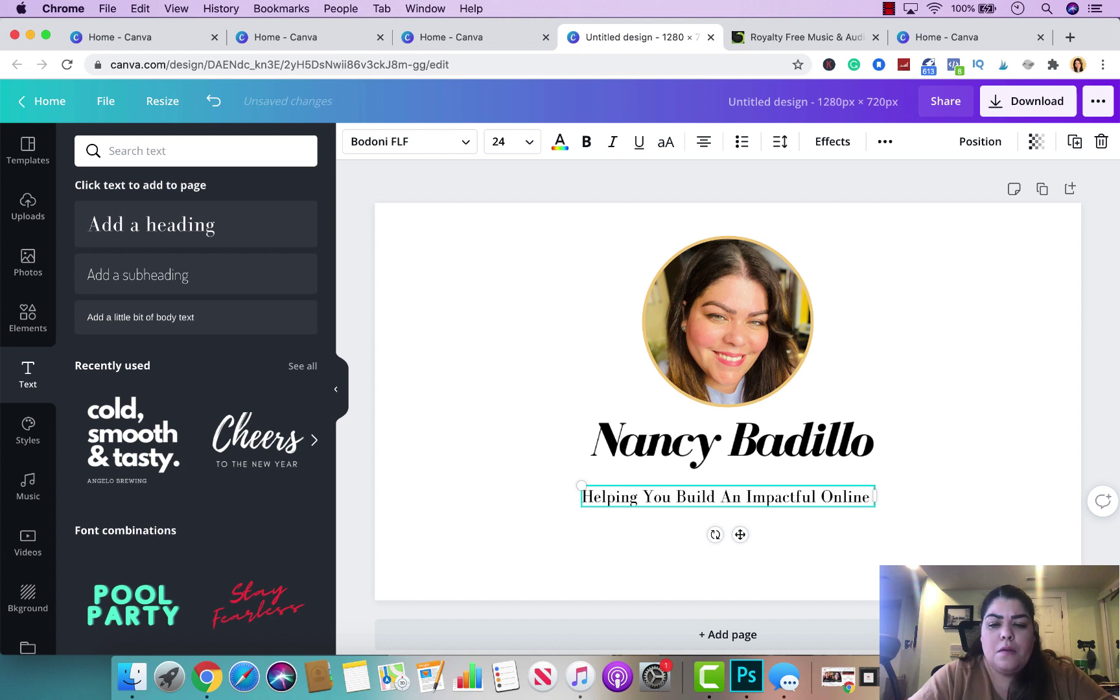
key("BackSpace")
type("Business")
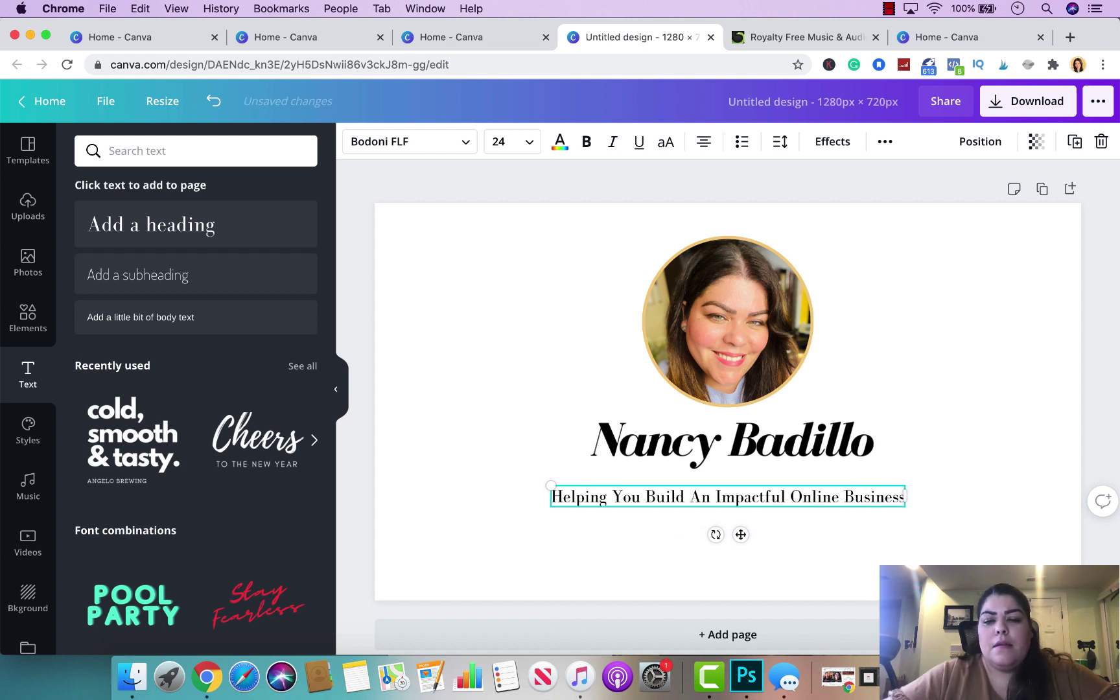
Make the whole tagline bold and set its font size to 18.
key("super+a")
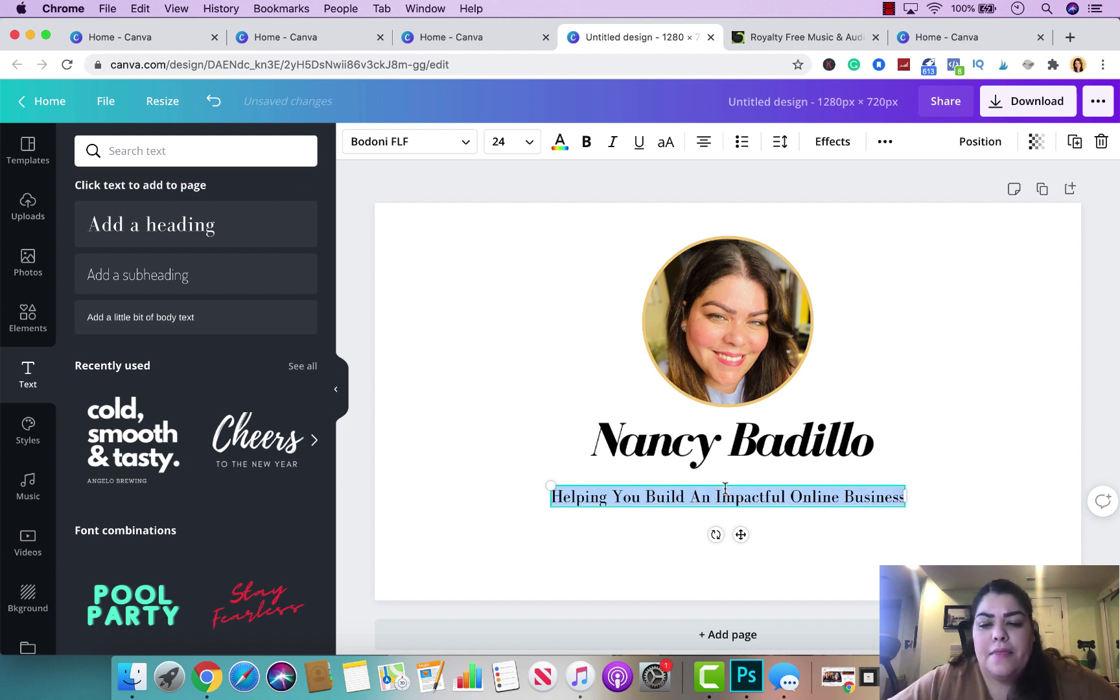
left_click(588, 146)
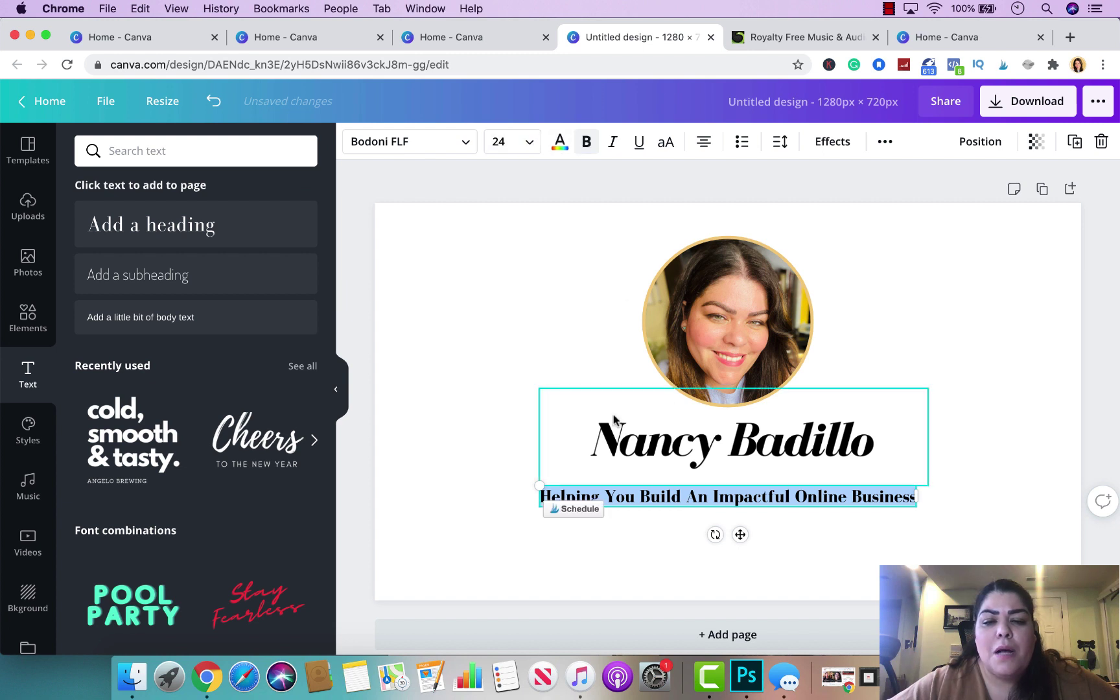
left_click(529, 144)
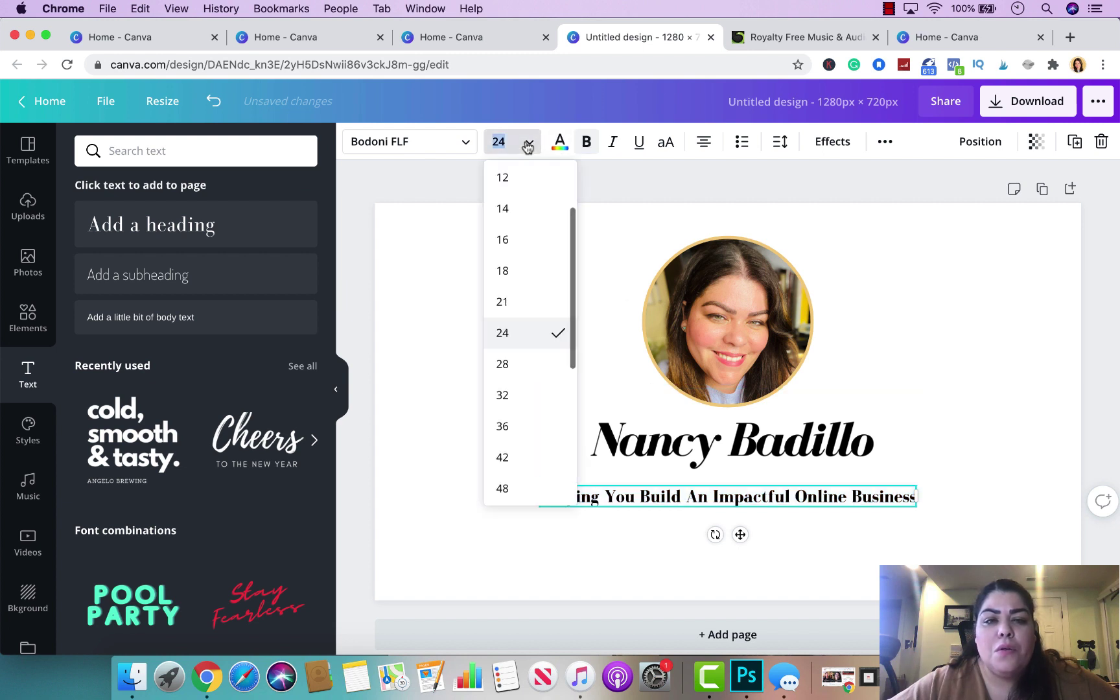
left_click(525, 263)
left_click(911, 495)
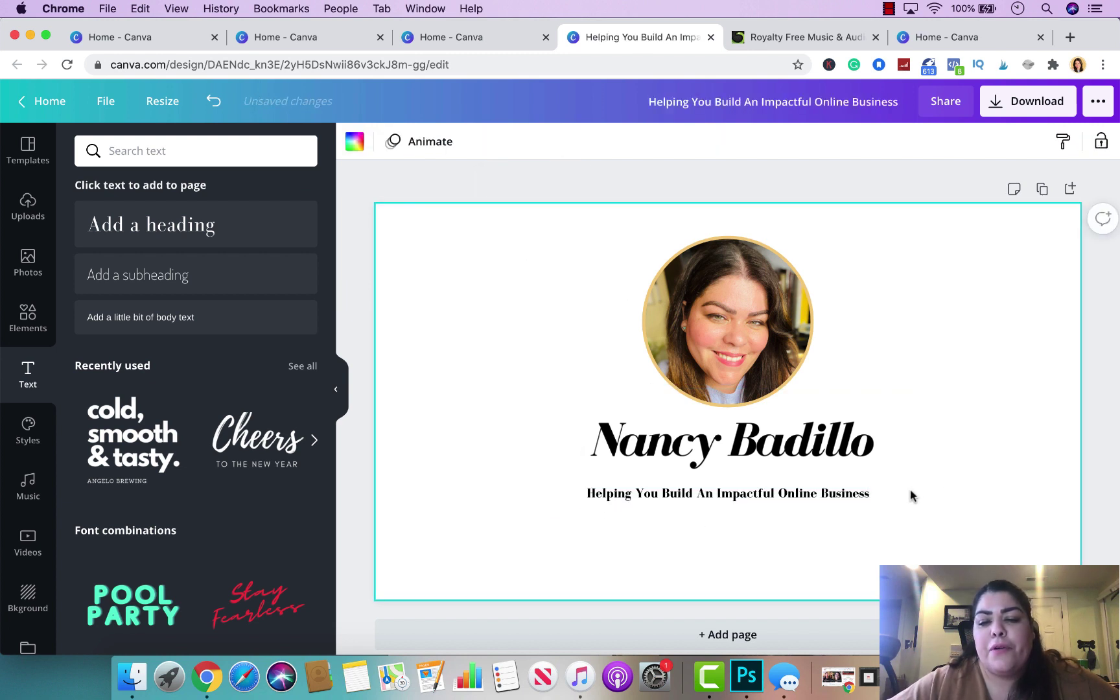
Duplicate the tagline, replace the copy's text with the YouTube channel address, and place it a little below the original.
left_click(818, 500)
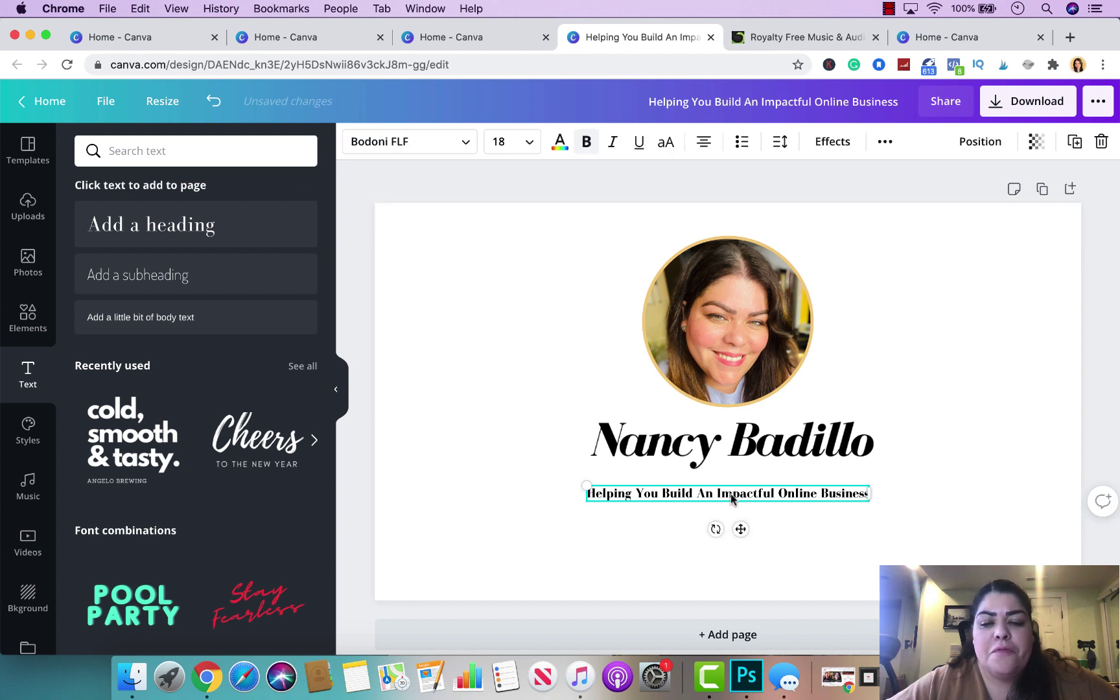
left_click(1076, 143)
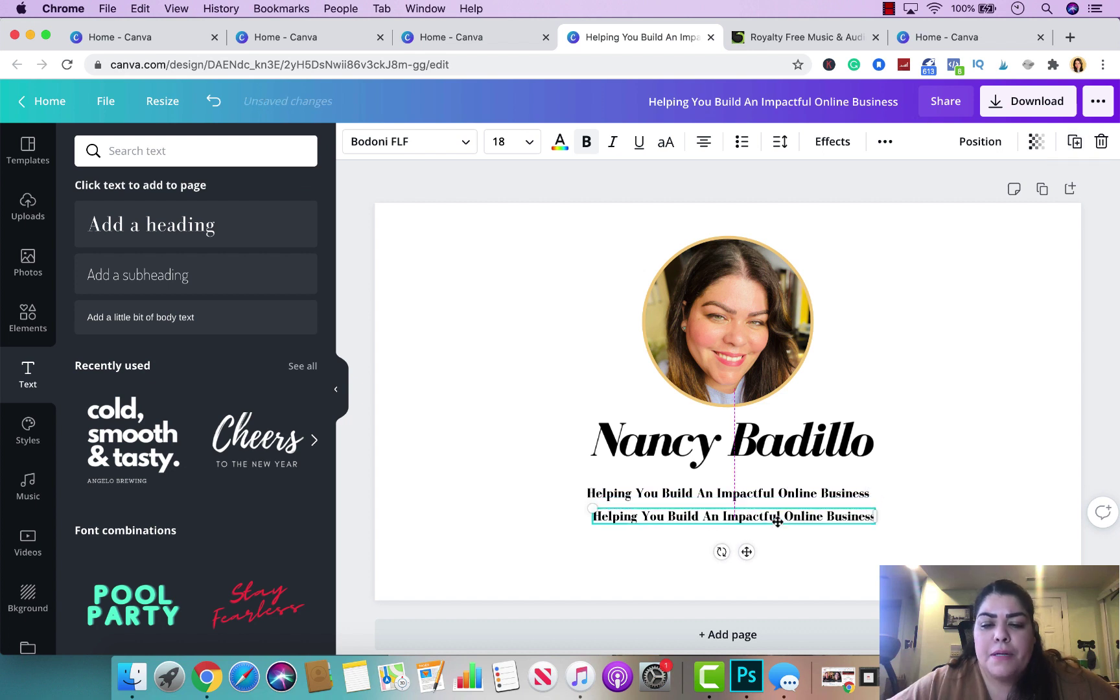
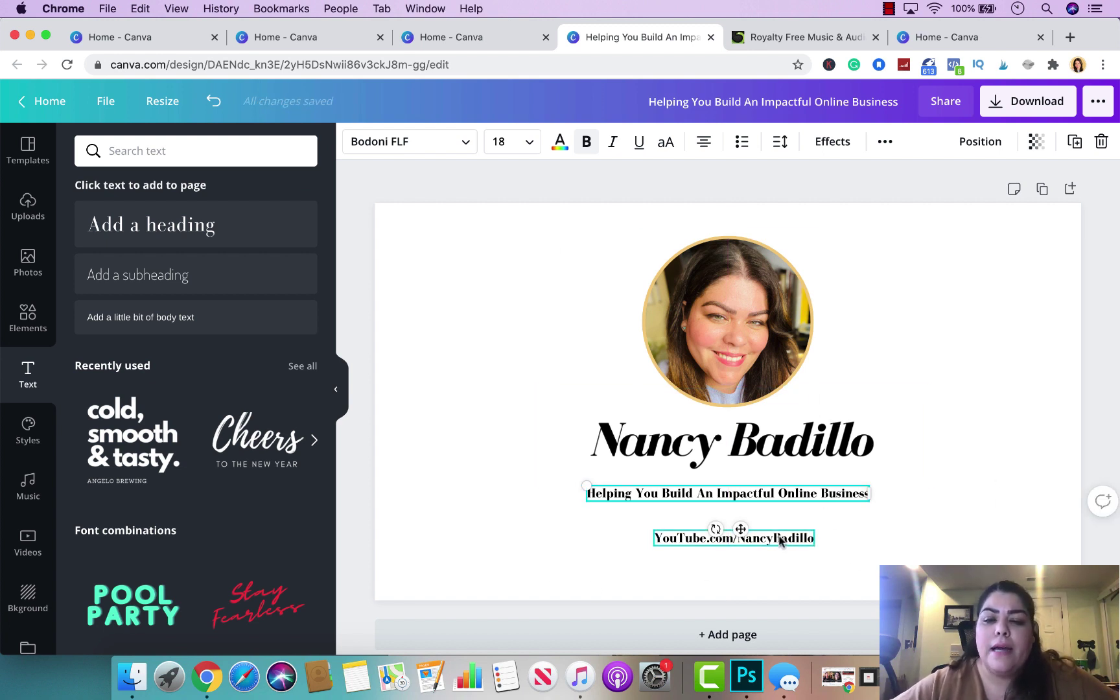
left_click_drag(757, 528, 745, 525)
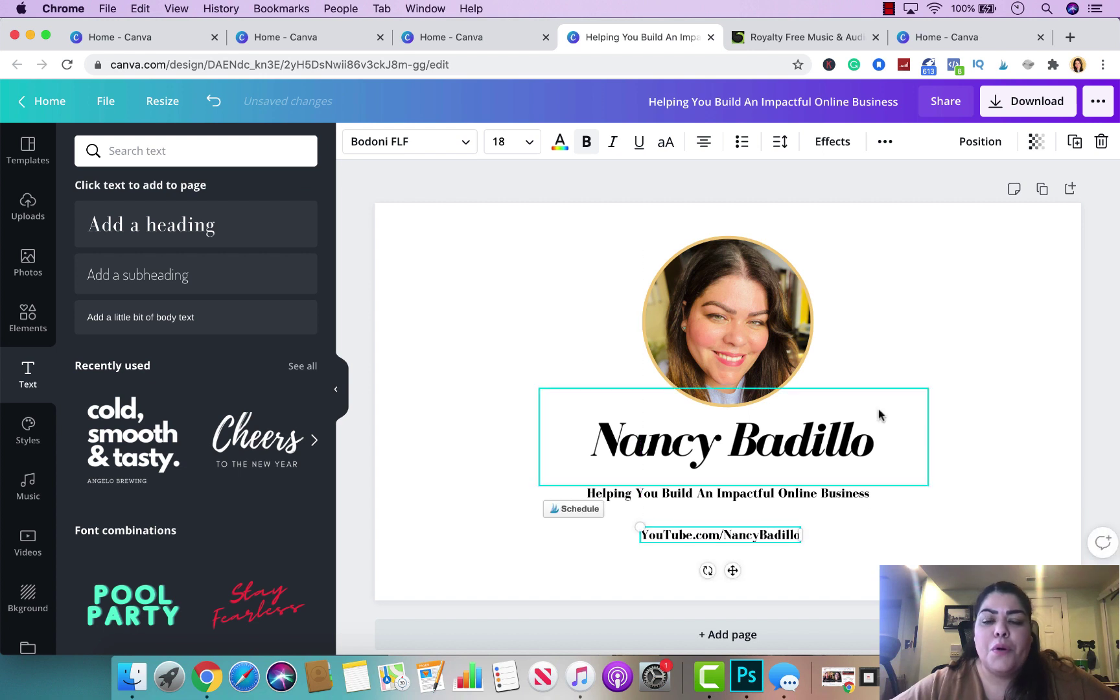
left_click(895, 353)
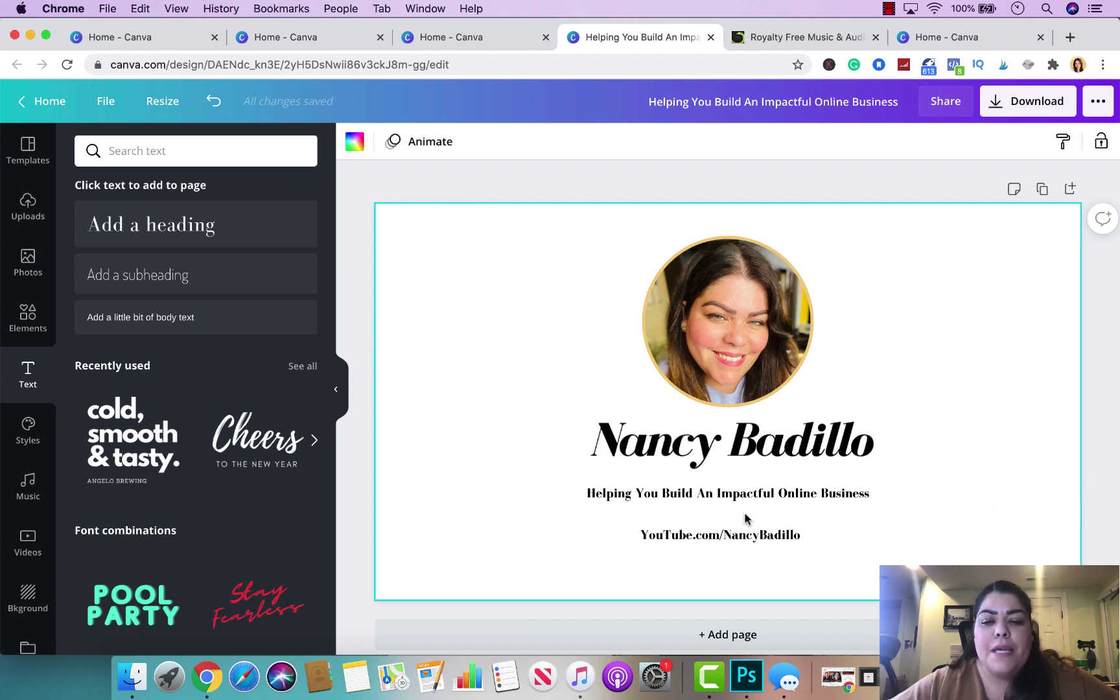
Try the Block, Fade, Tumble, Rise and Pan animations on the page, settling on Rise.
left_click(436, 148)
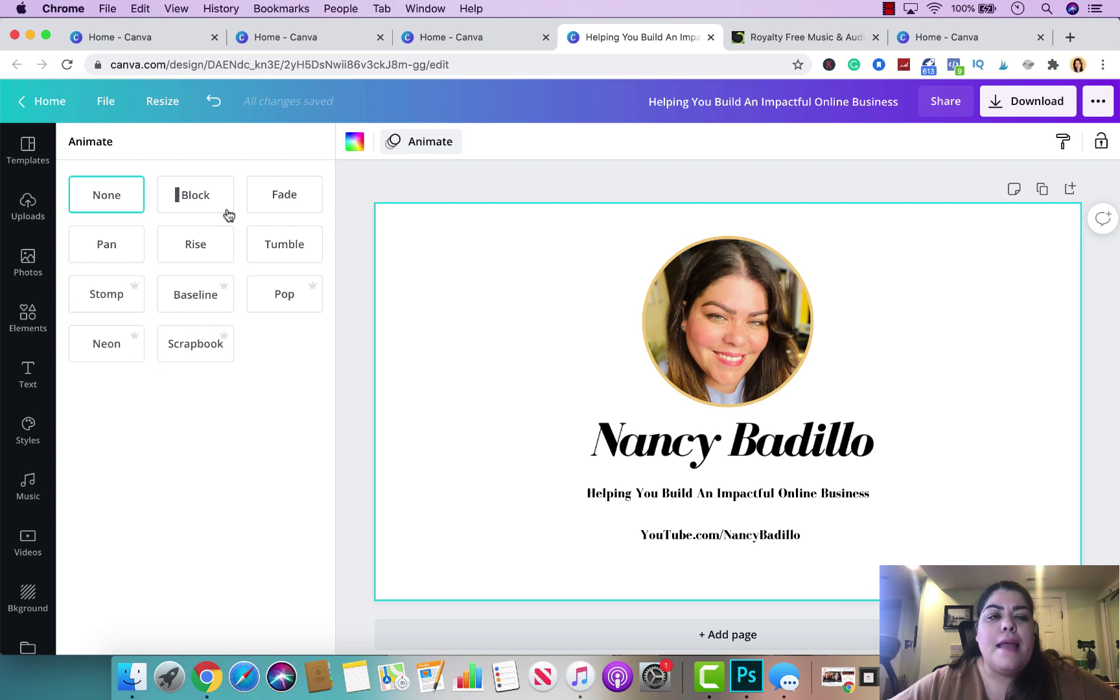
left_click(208, 205)
left_click(293, 193)
left_click(293, 257)
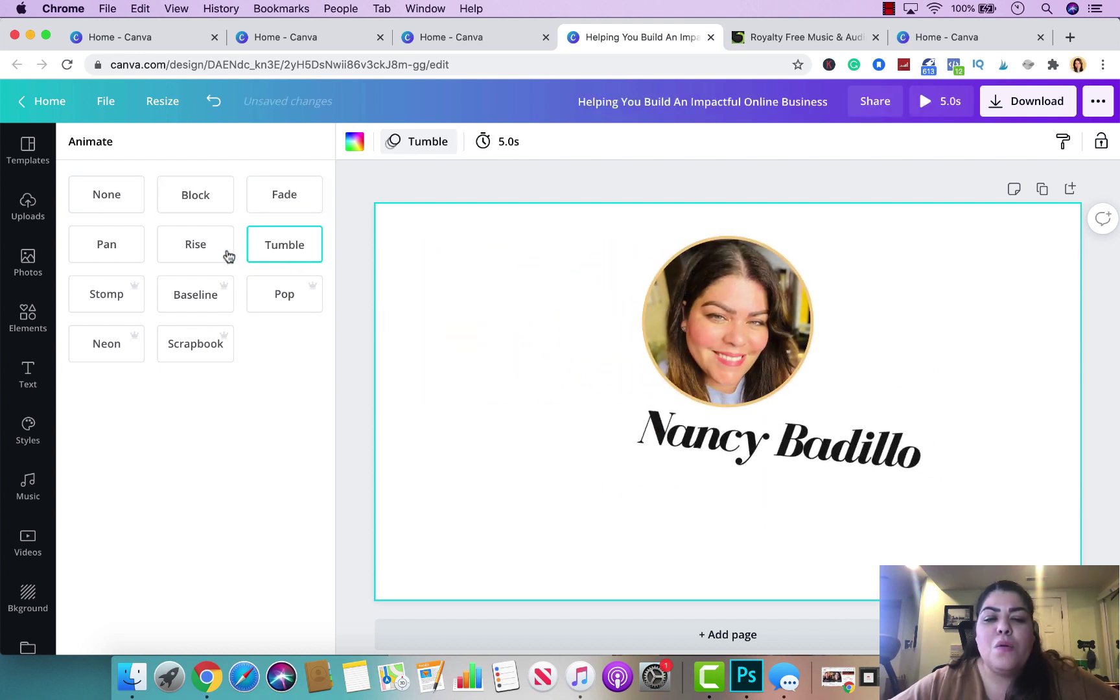
left_click(181, 247)
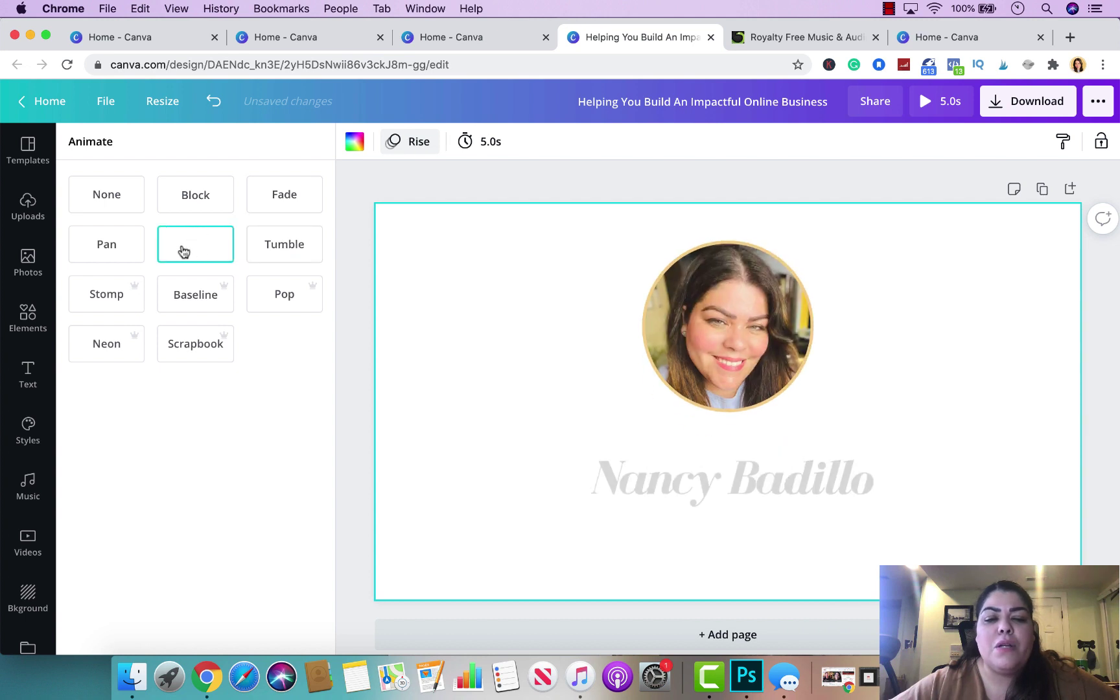
left_click(129, 250)
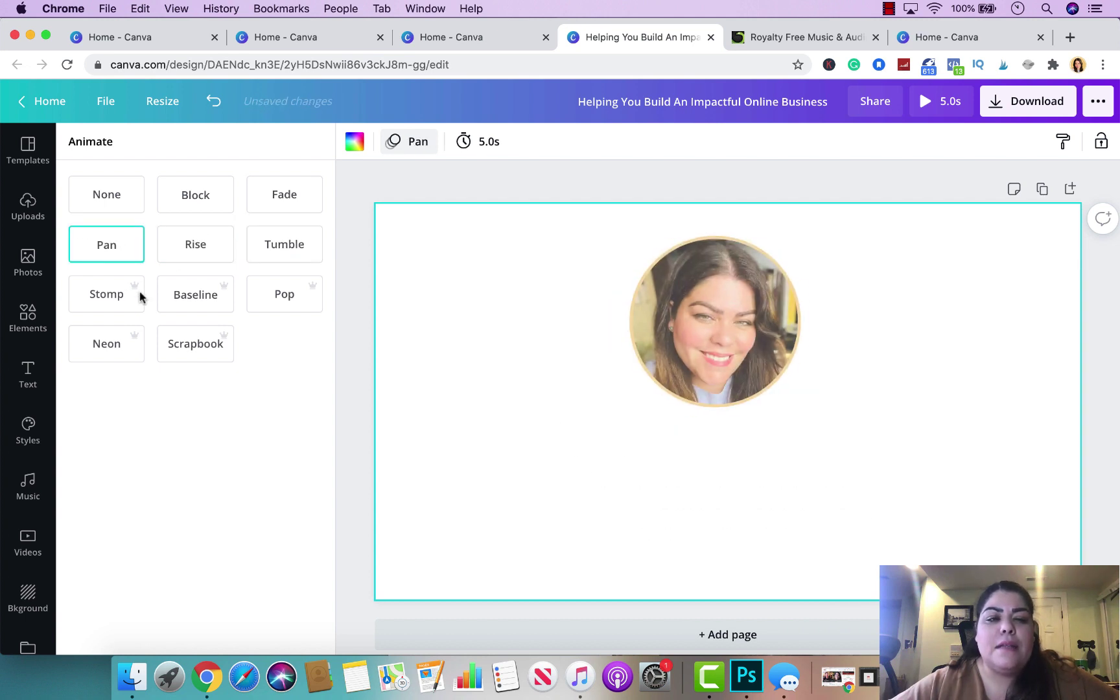
left_click(202, 245)
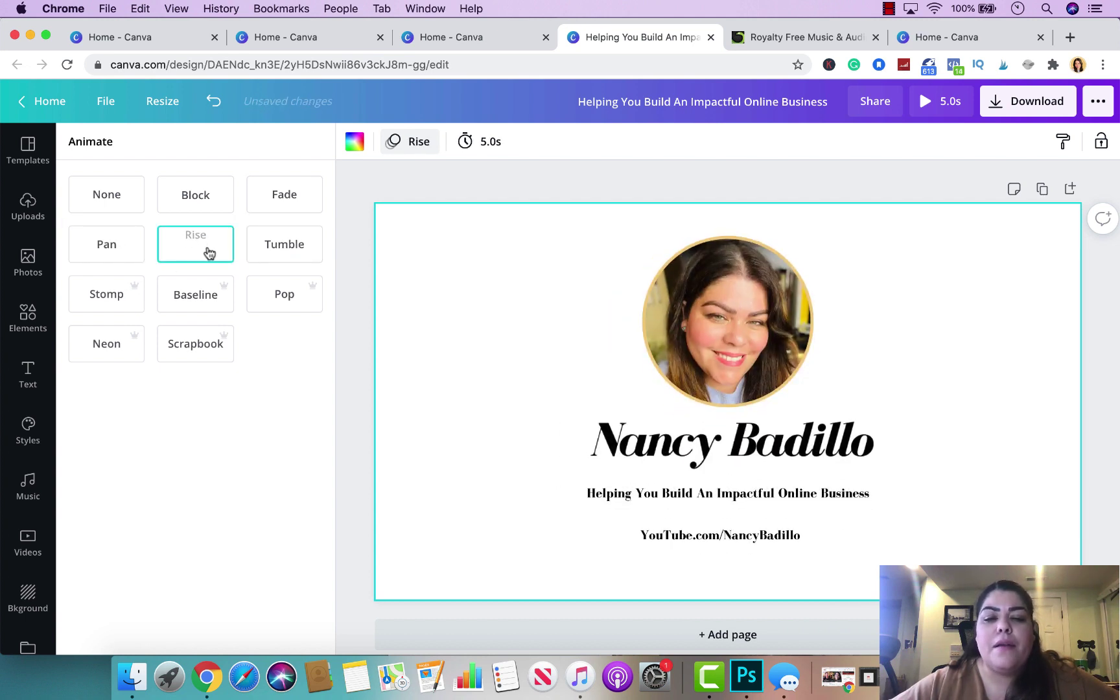
Try the Baseline, Stomp, Neon, Scrapbook and Pop animations on the page, returning to Rise.
left_click(195, 298)
left_click(120, 300)
left_click(122, 346)
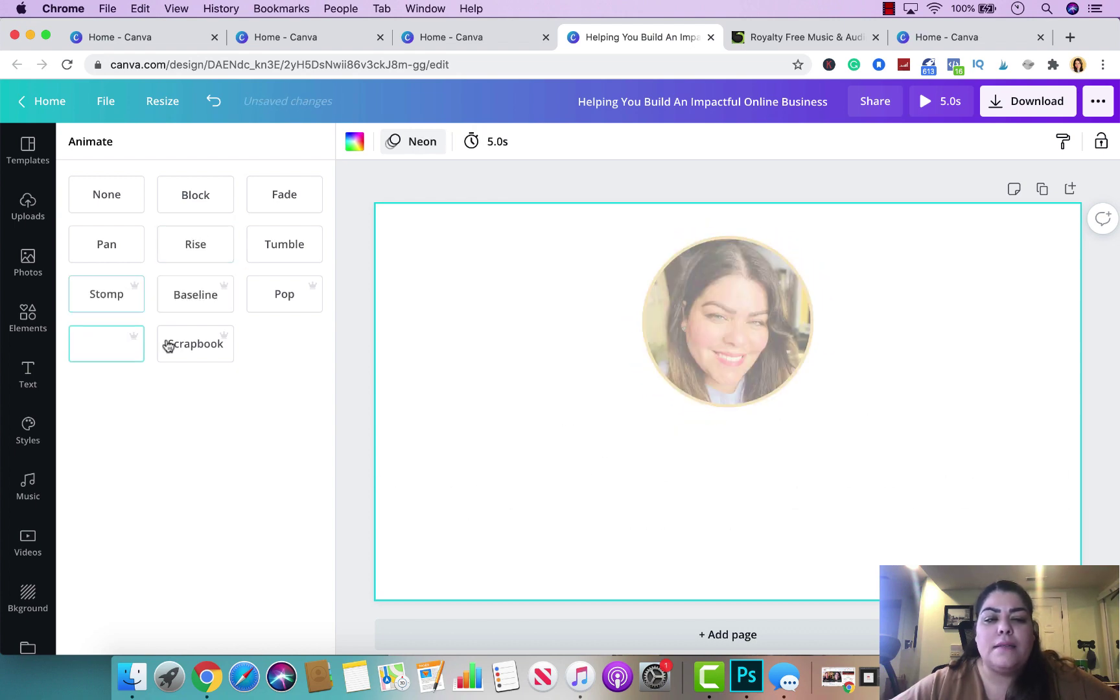
left_click(214, 345)
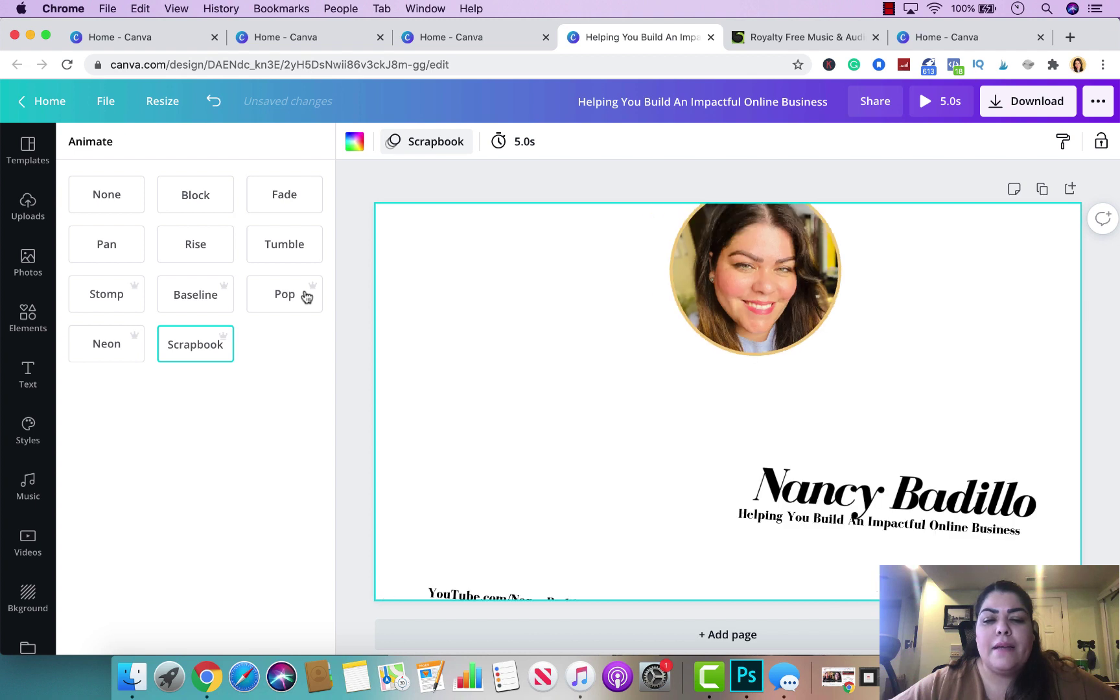
left_click(303, 294)
left_click(201, 247)
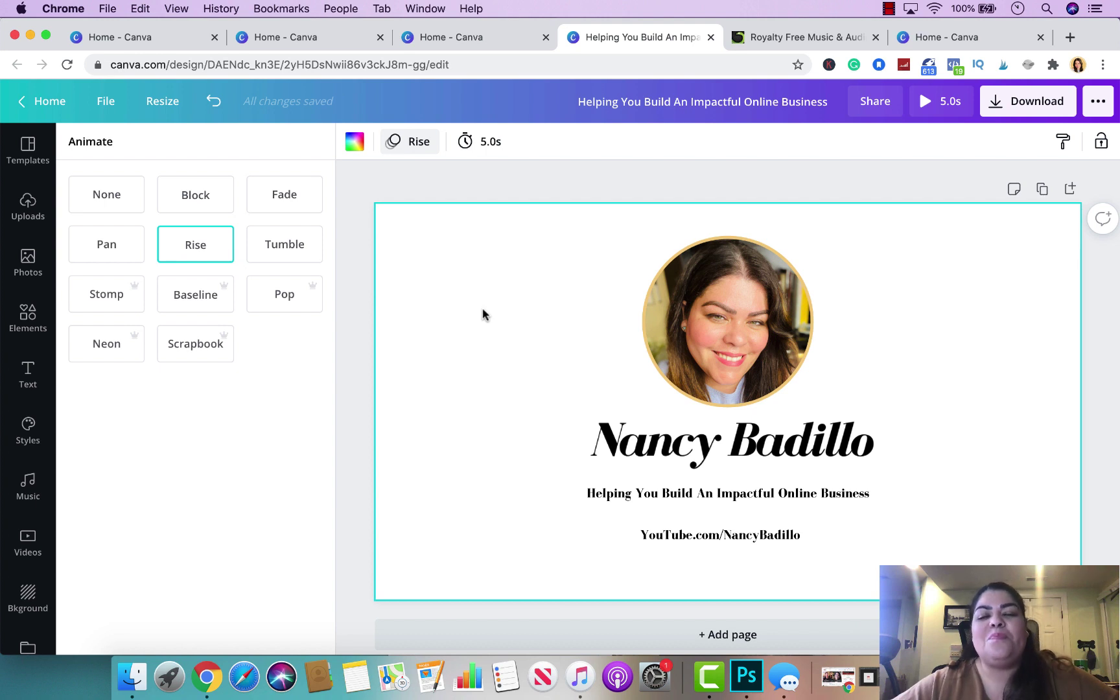
Examine the timing setting for the animated page.
left_click(493, 149)
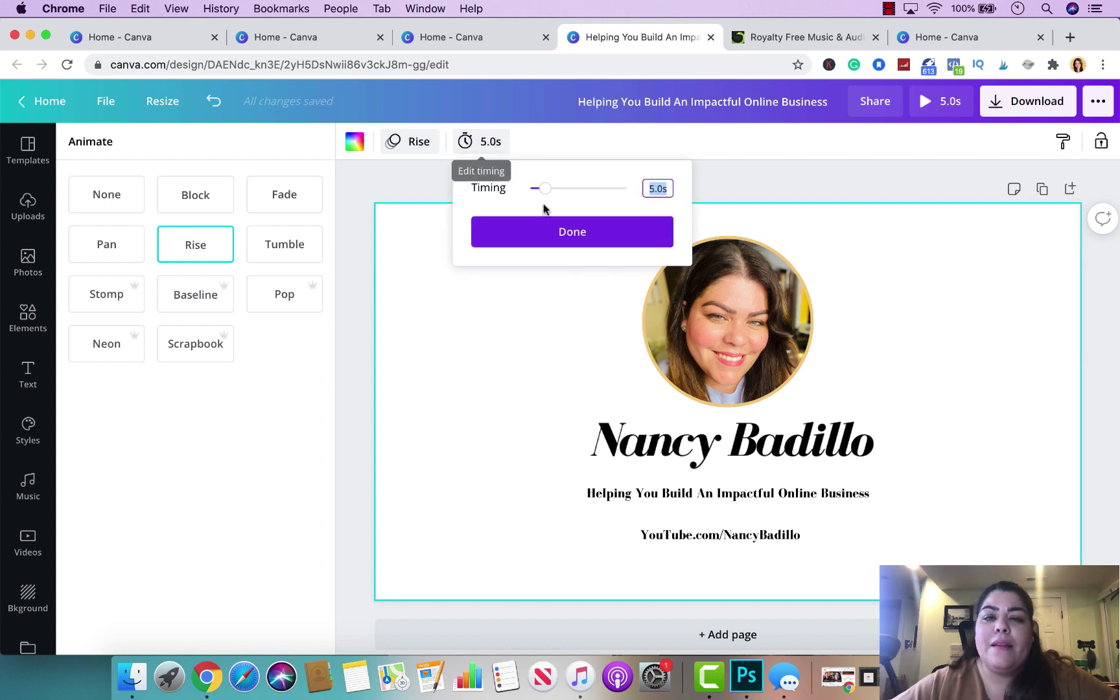
mouse_move(545, 188)
left_mouse_down()
mouse_move(602, 190)
mouse_move(545, 189)
left_mouse_up()
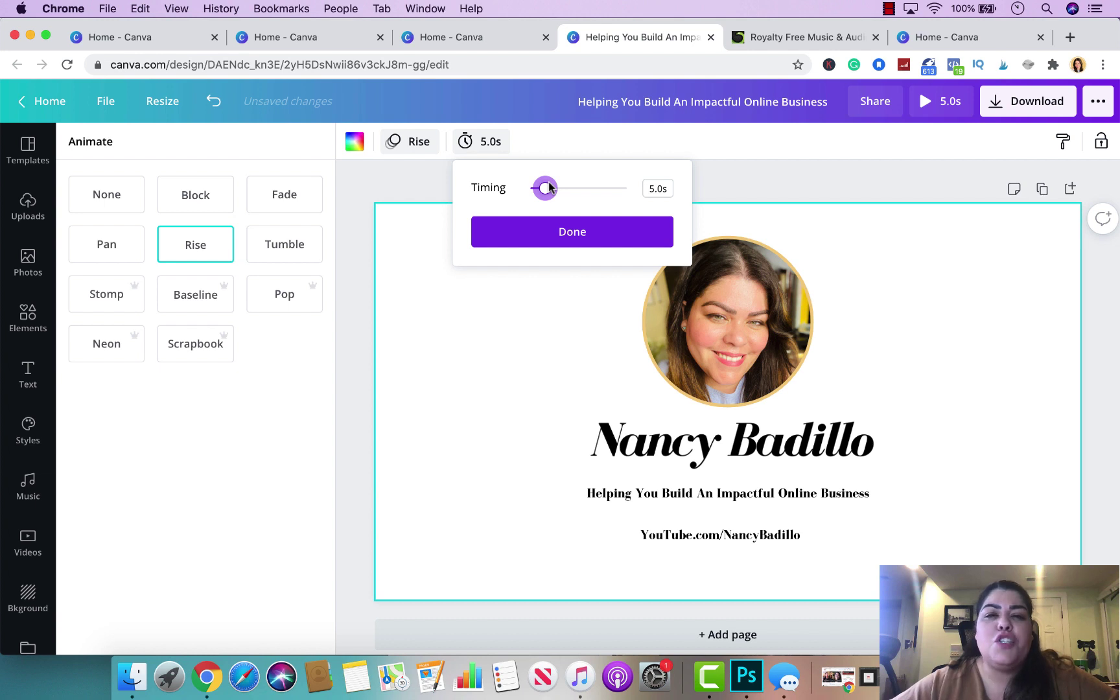
left_click(765, 165)
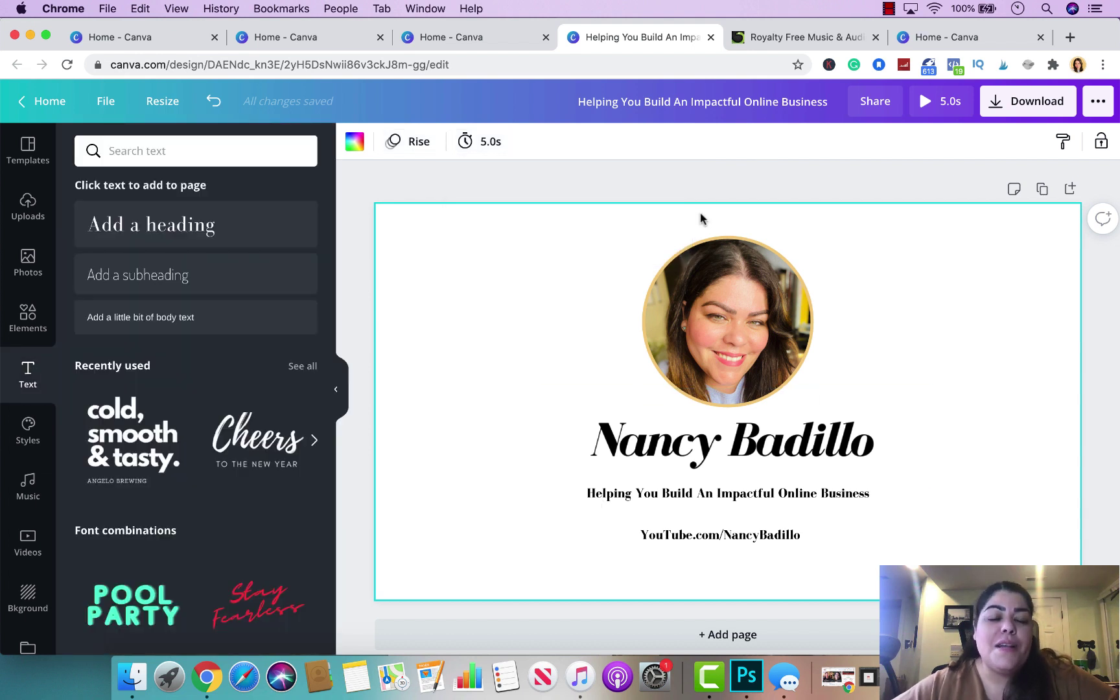
Switch to the AudioJungle site and search its royalty-free tracks for "upbeat".
left_click(775, 39)
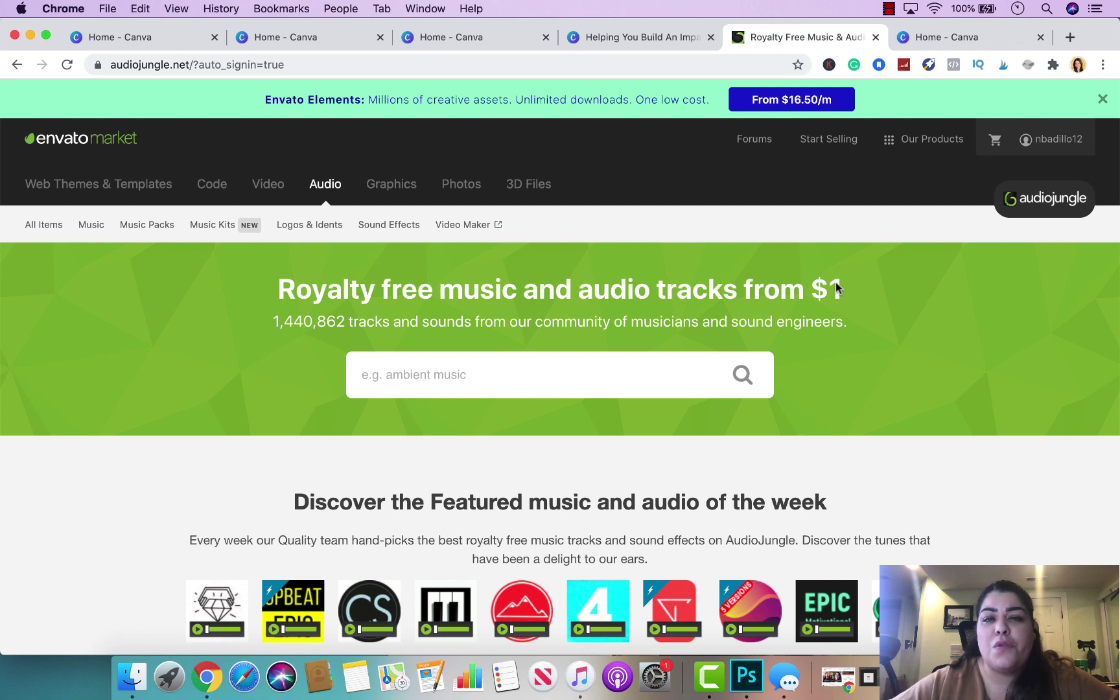
left_click(438, 390)
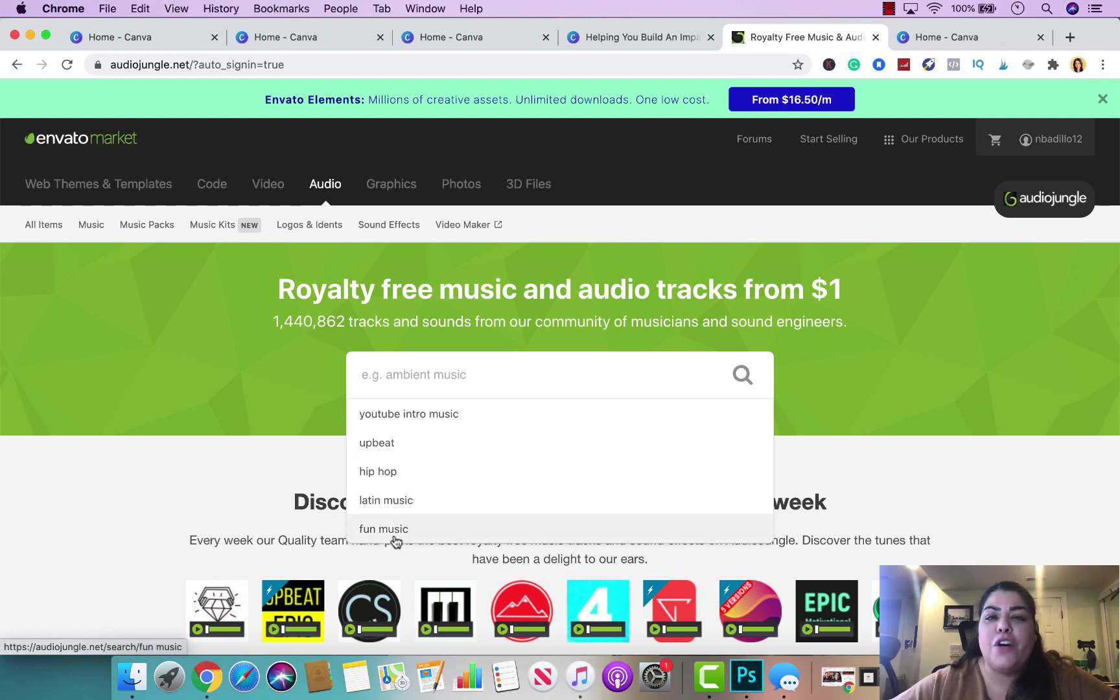
left_click(395, 451)
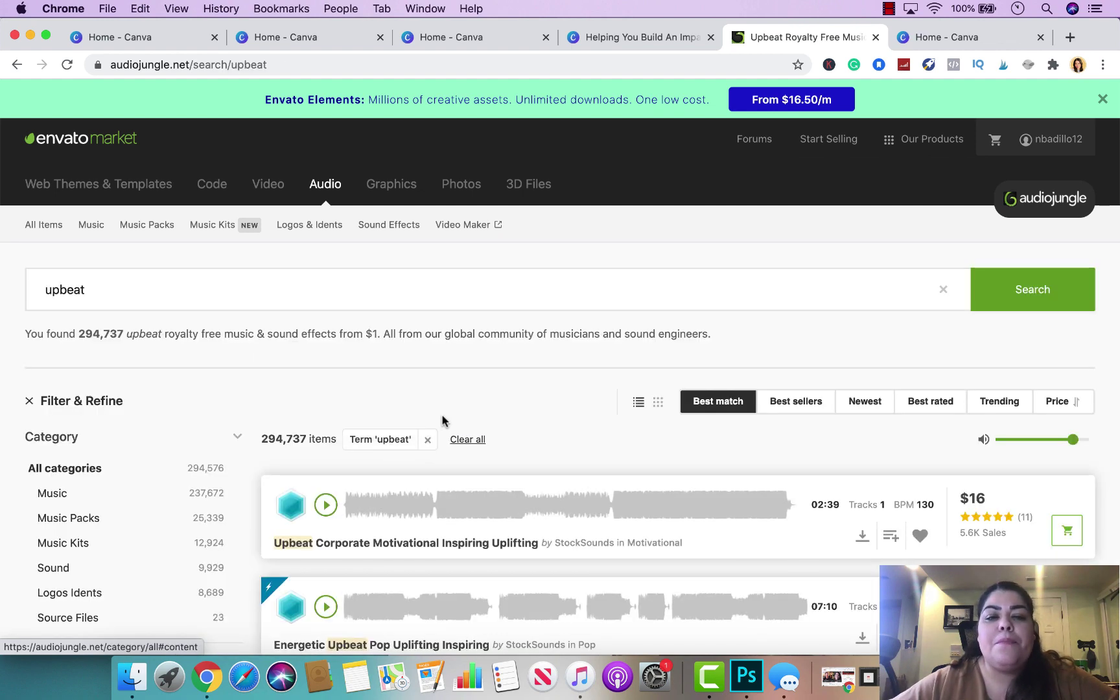
Look through the upbeat tracks in the search results, comparing their lengths, prices and ratings along with the available filters.
scroll(441, 422, "down", 8)
scroll(445, 395, "up", 5)
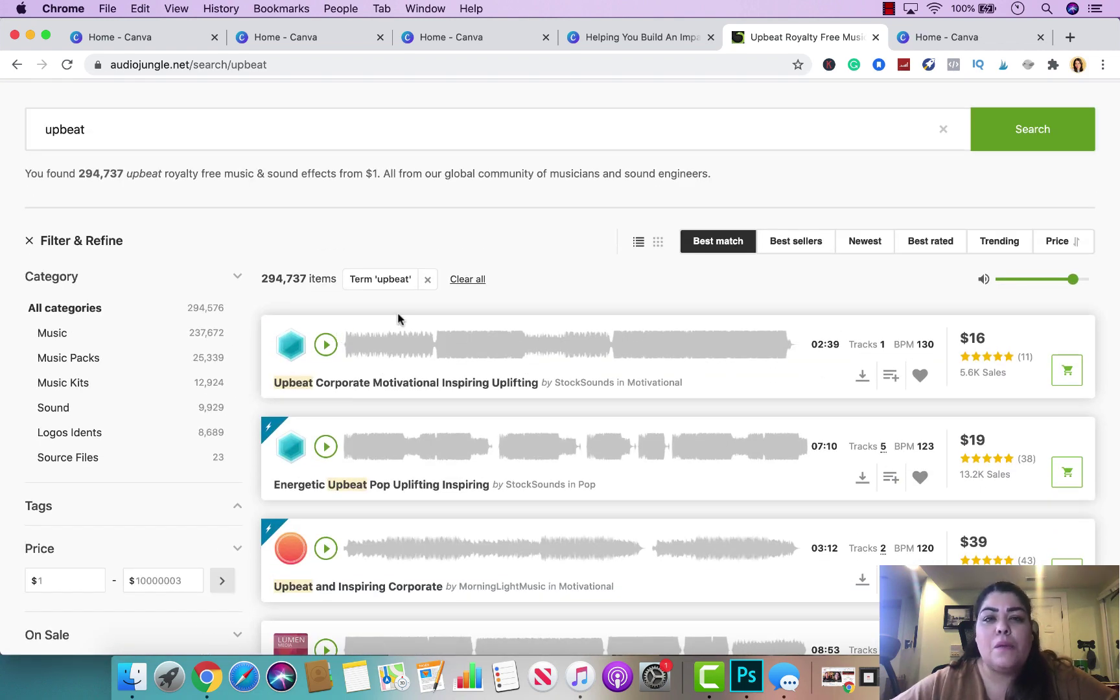
scroll(440, 426, "down", 1)
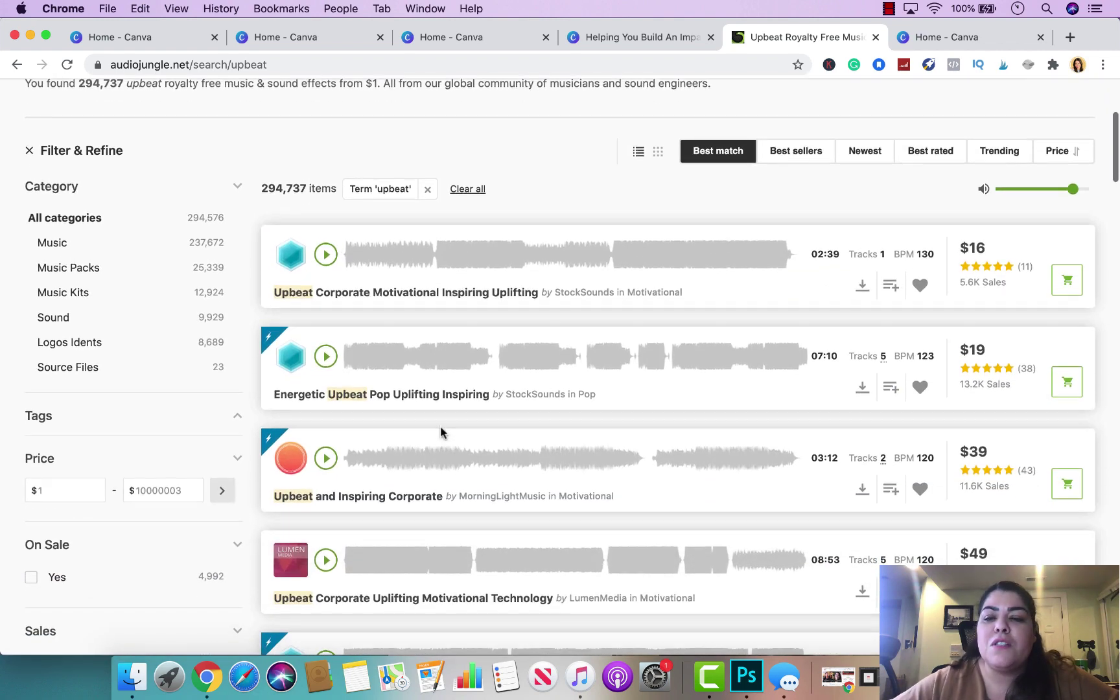
scroll(440, 426, "down", 1)
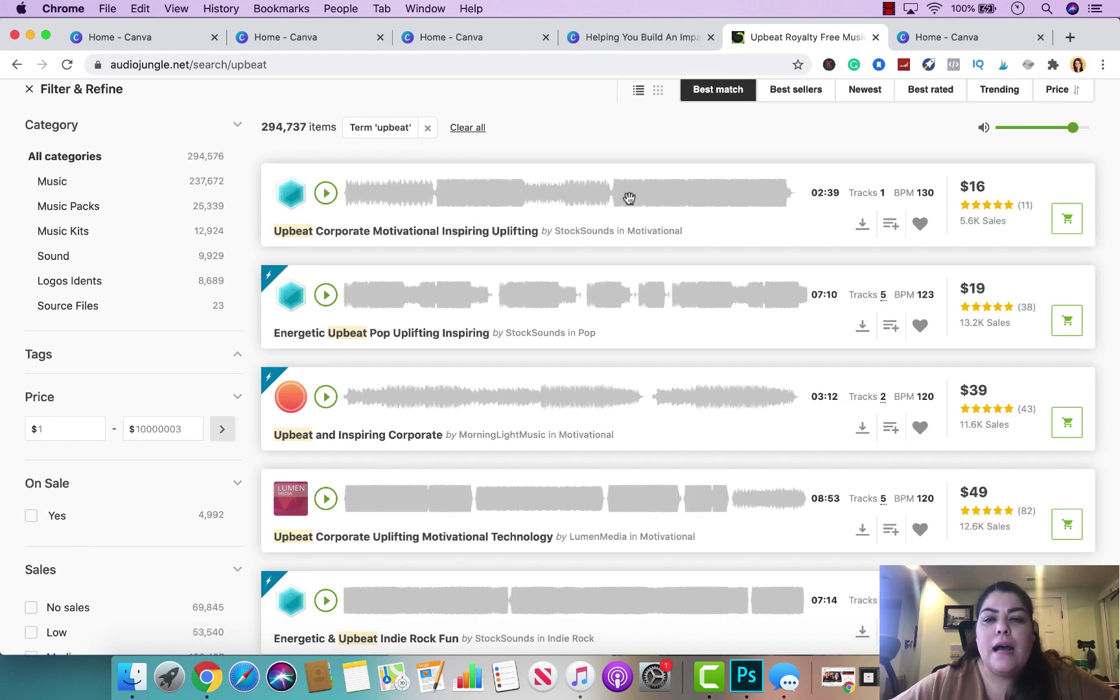
scroll(675, 389, "down", 3)
scroll(675, 389, "up", 2)
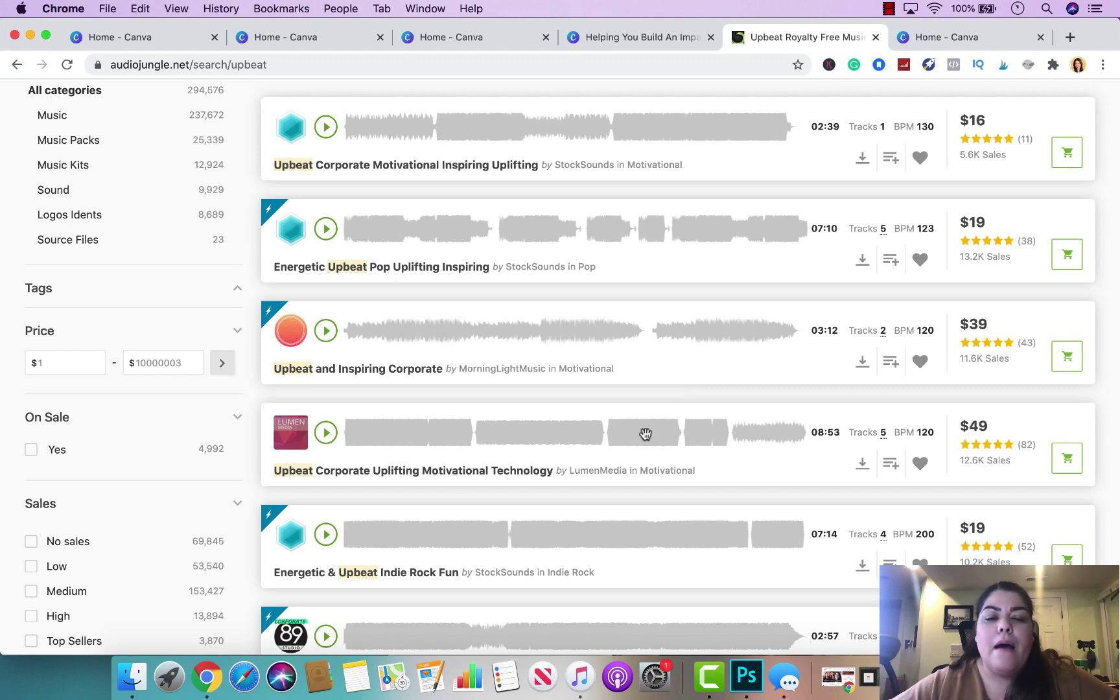
scroll(439, 371, "down", 3)
scroll(438, 368, "down", 7)
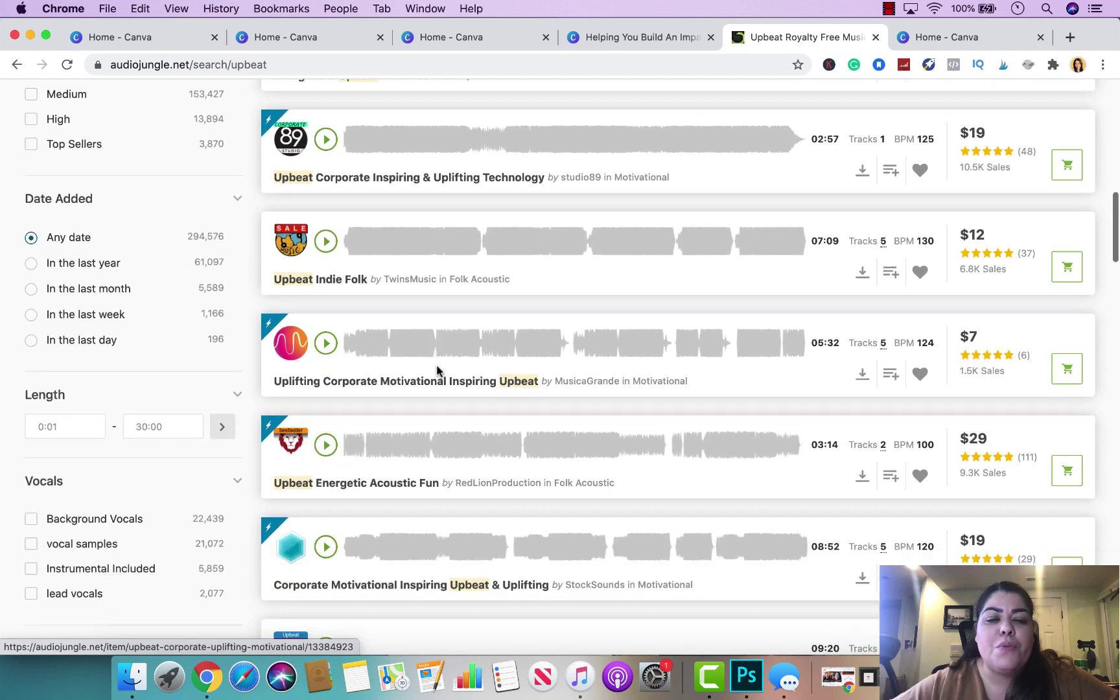
scroll(437, 366, "up", 8)
scroll(437, 364, "up", 3)
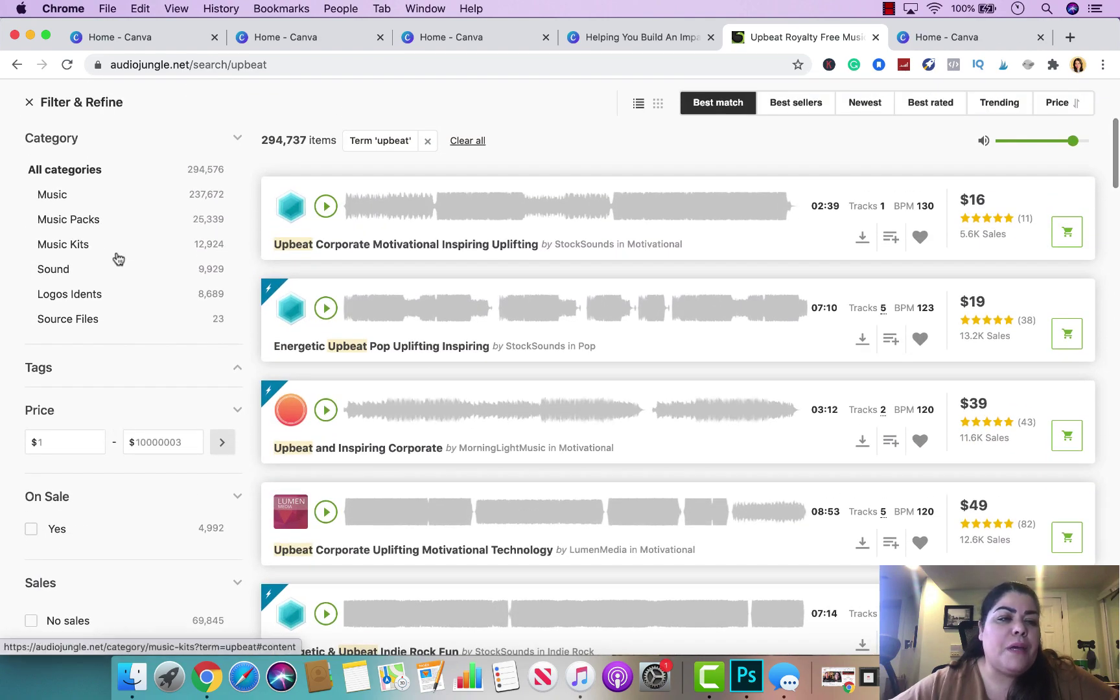
Sort the upbeat tracks by best sellers and look through their lengths, prices, ratings and sales.
scroll(110, 240, "down", 1)
scroll(85, 320, "down", 5)
scroll(85, 320, "up", 7)
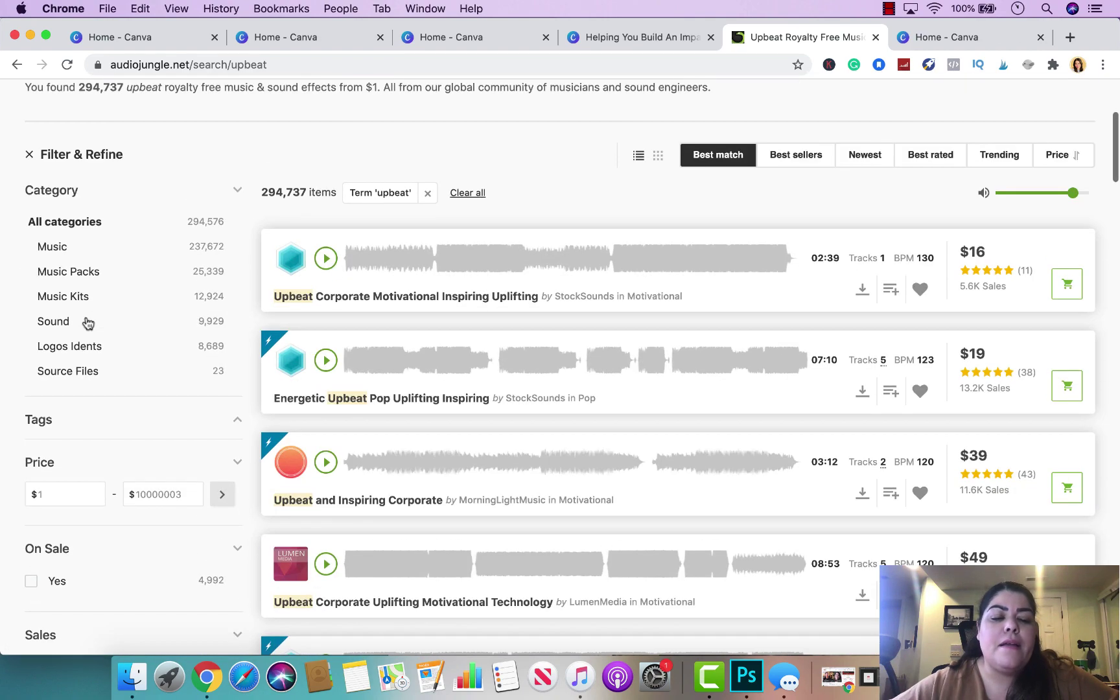
left_click(792, 156)
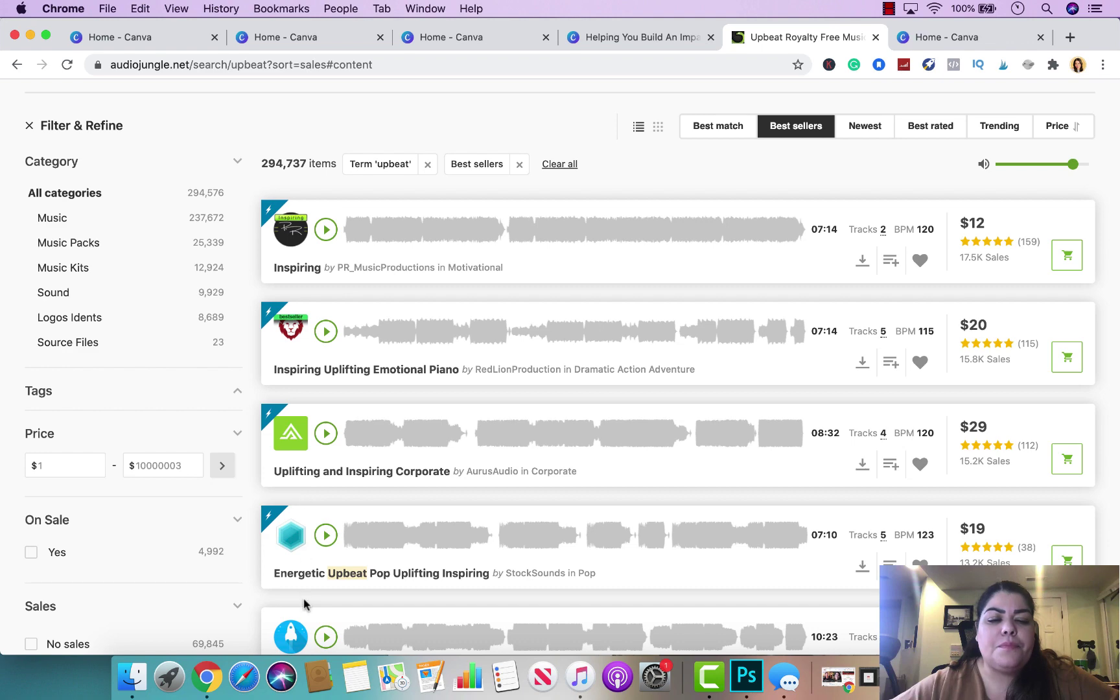
scroll(306, 603, "down", 1)
scroll(324, 570, "down", 10)
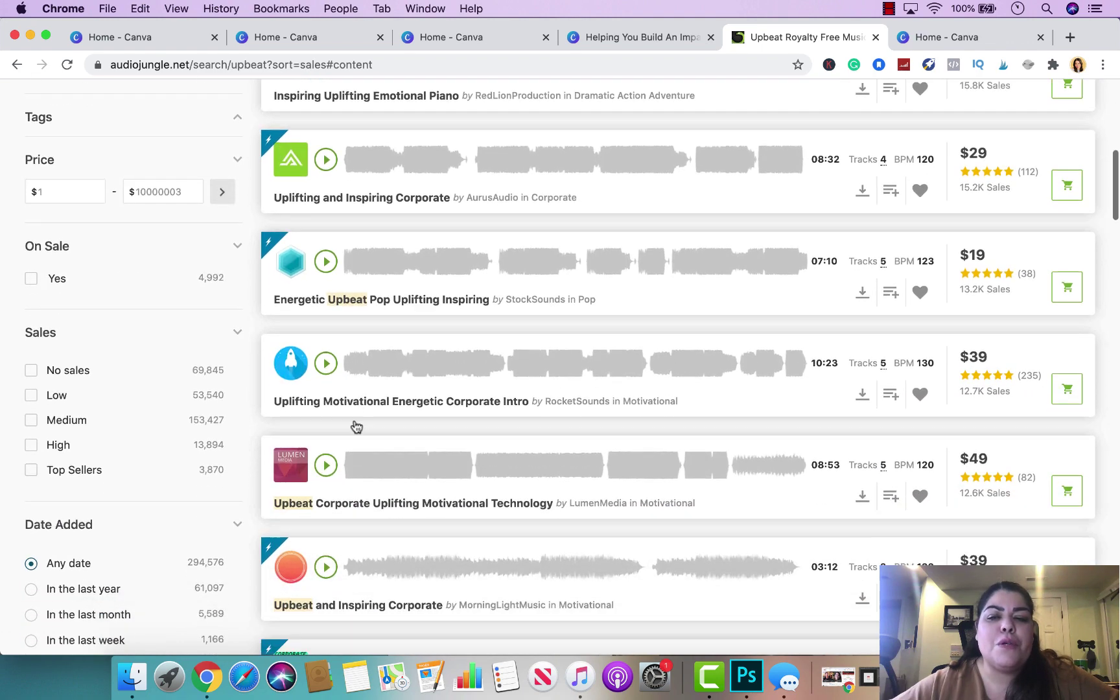
scroll(978, 389, "down", 4)
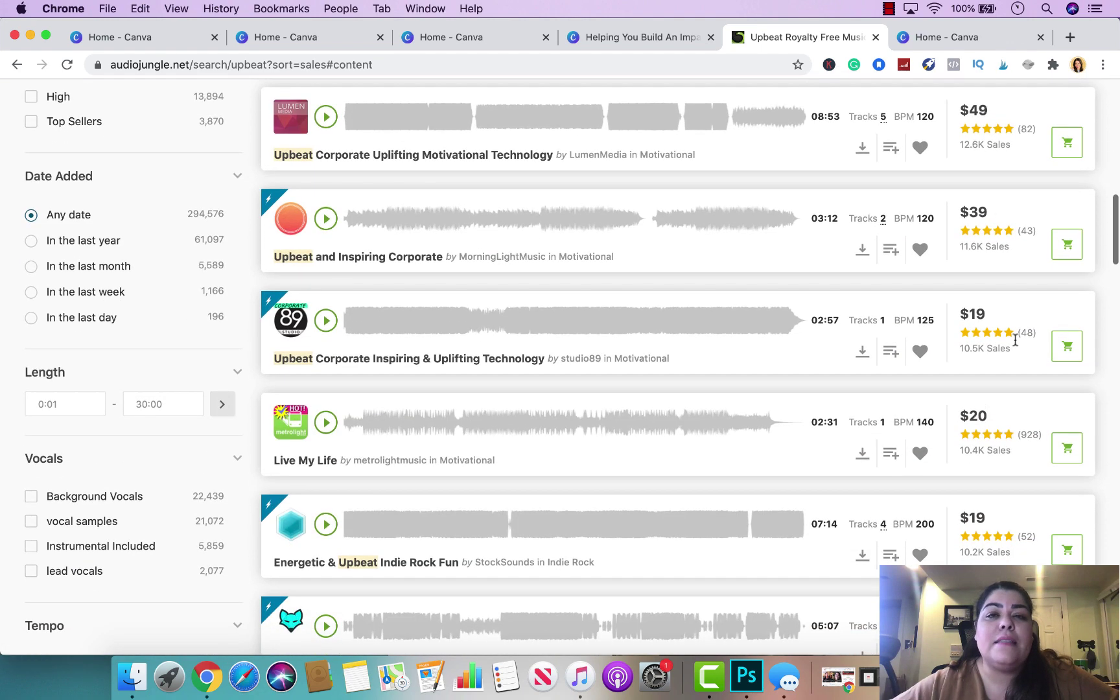
scroll(1020, 389, "down", 5)
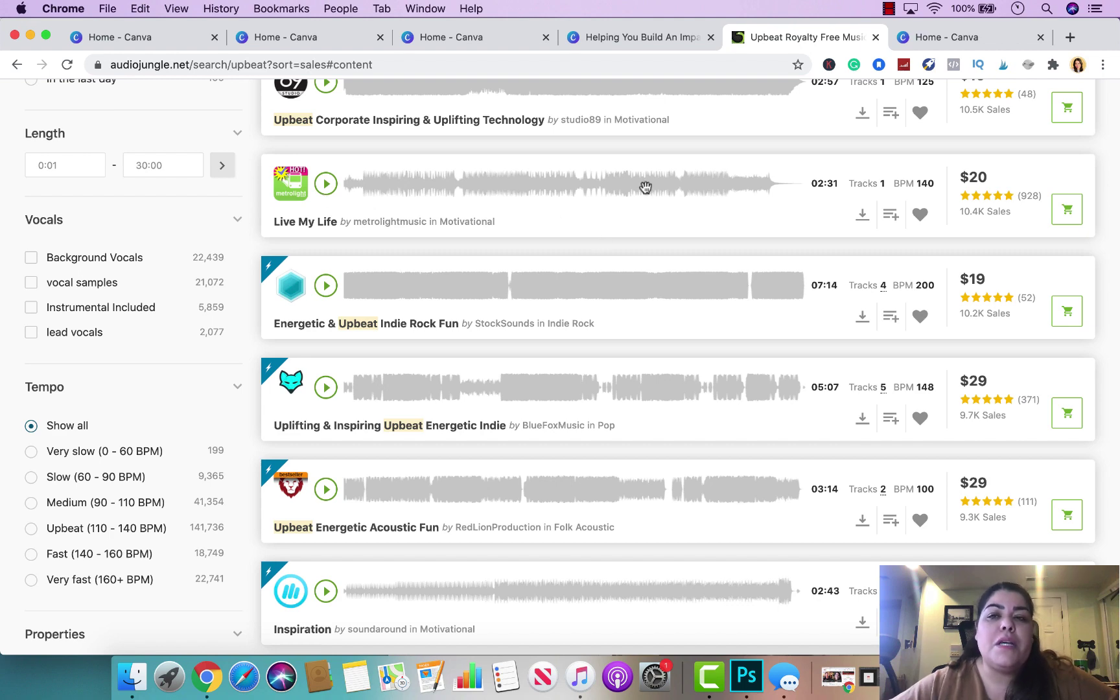
Switch back to the Canva intro design and upload Bright Opener Intro Logo.mp3 from the Music folder in Finder.
left_click(648, 41)
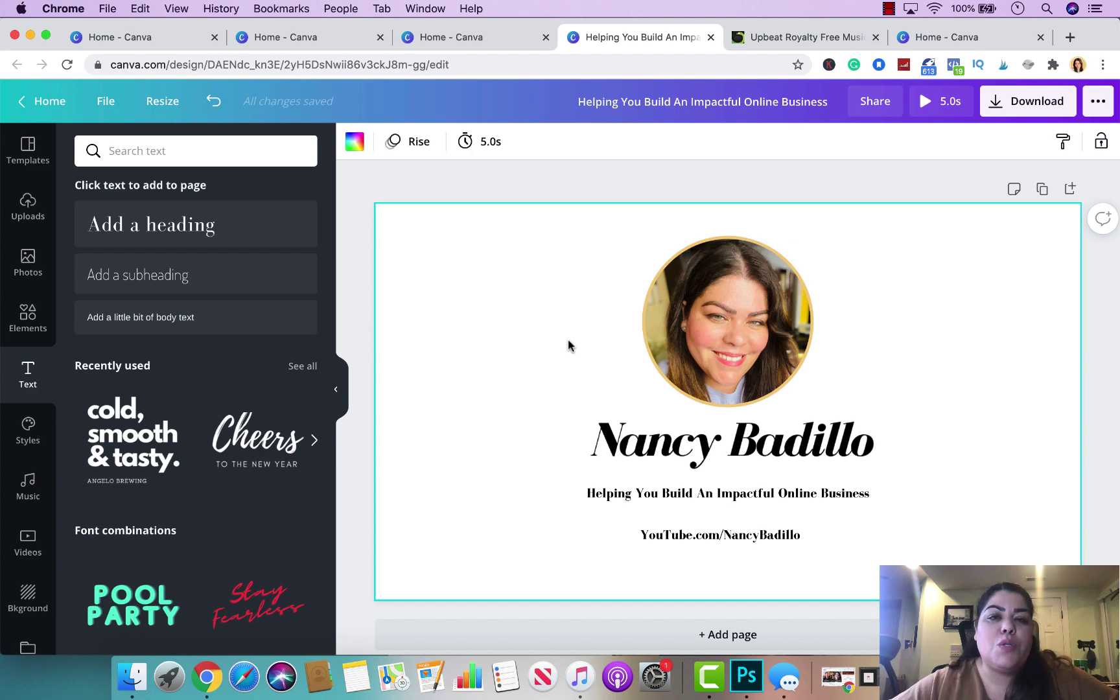
left_click_drag(513, 18, 623, 19)
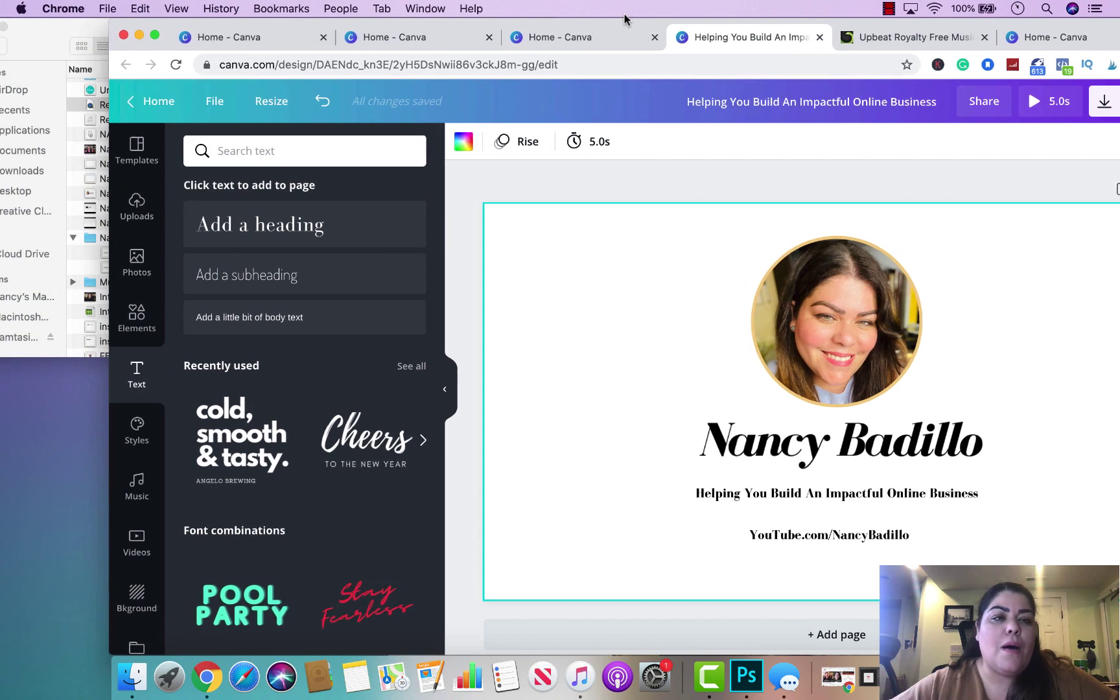
left_click(57, 47)
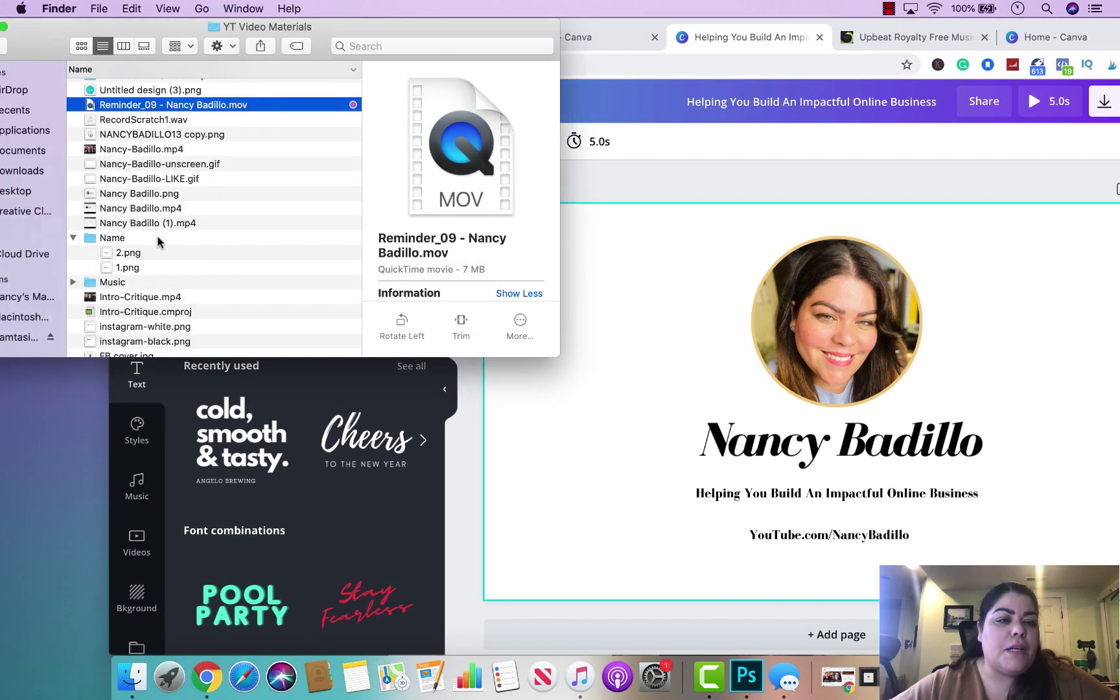
left_click(144, 283)
double_click(153, 283)
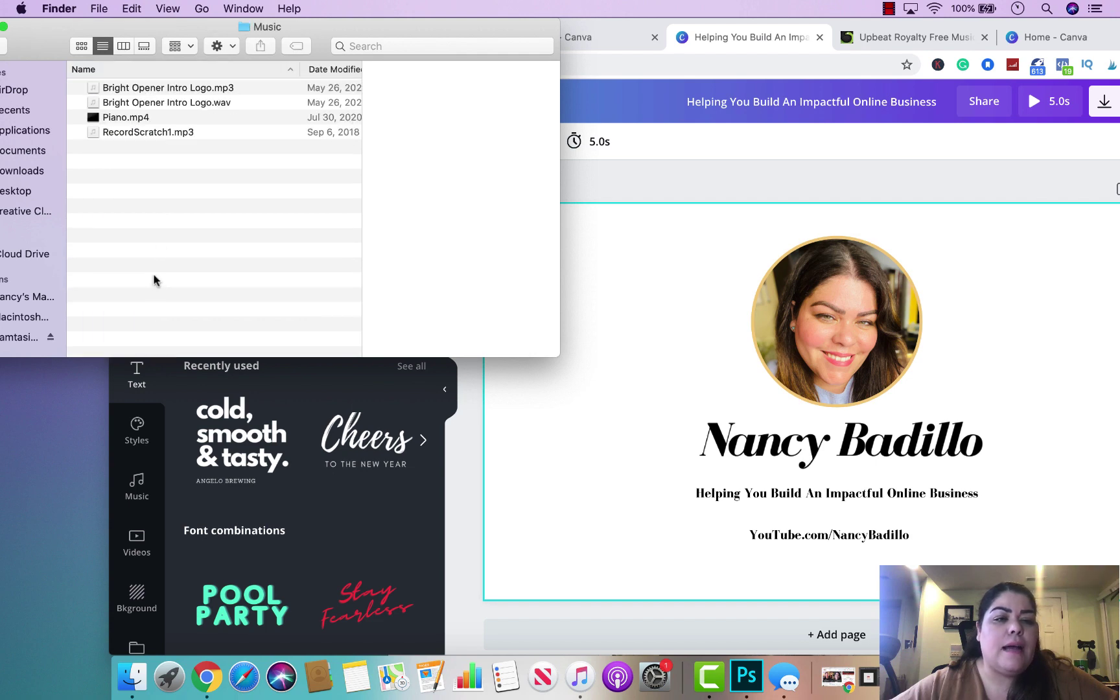
left_click_drag(162, 88, 310, 460)
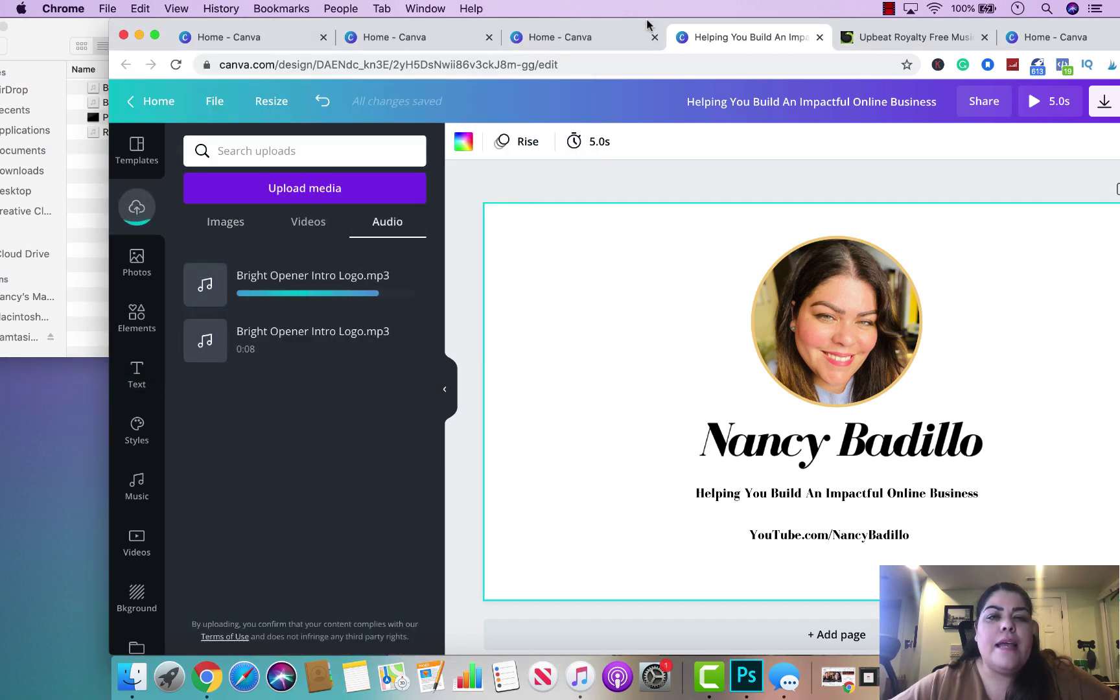
double_click(645, 22)
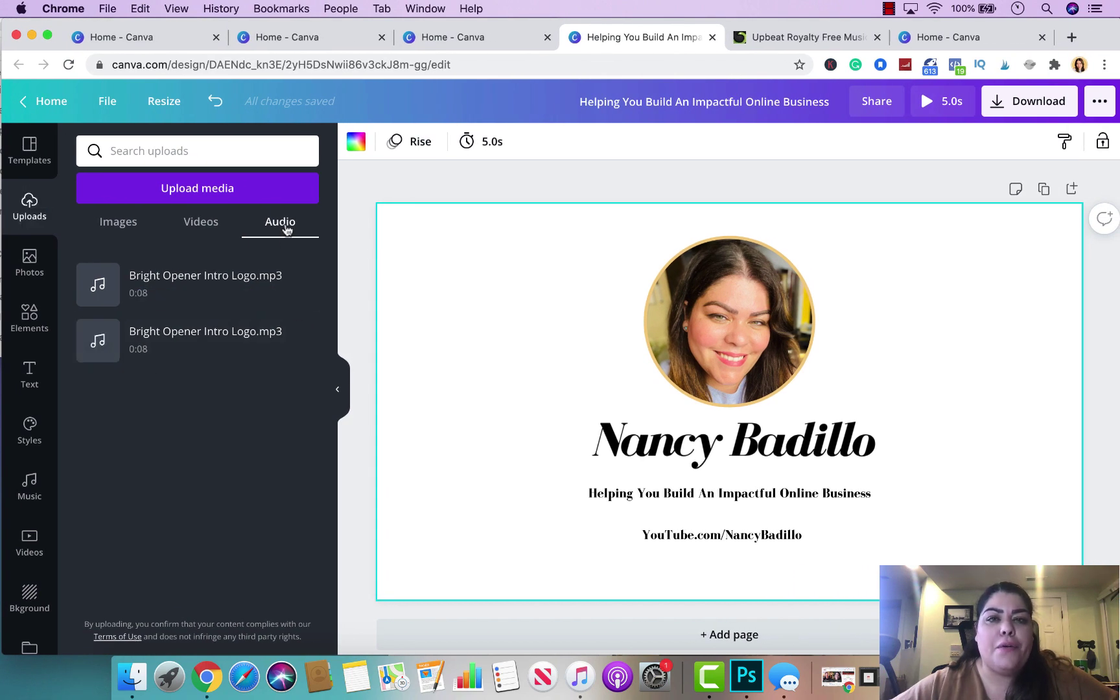
Add the uploaded Bright Opener Intro Logo.mp3 audio to the intro page and stop its playback.
left_click_drag(170, 343, 547, 316)
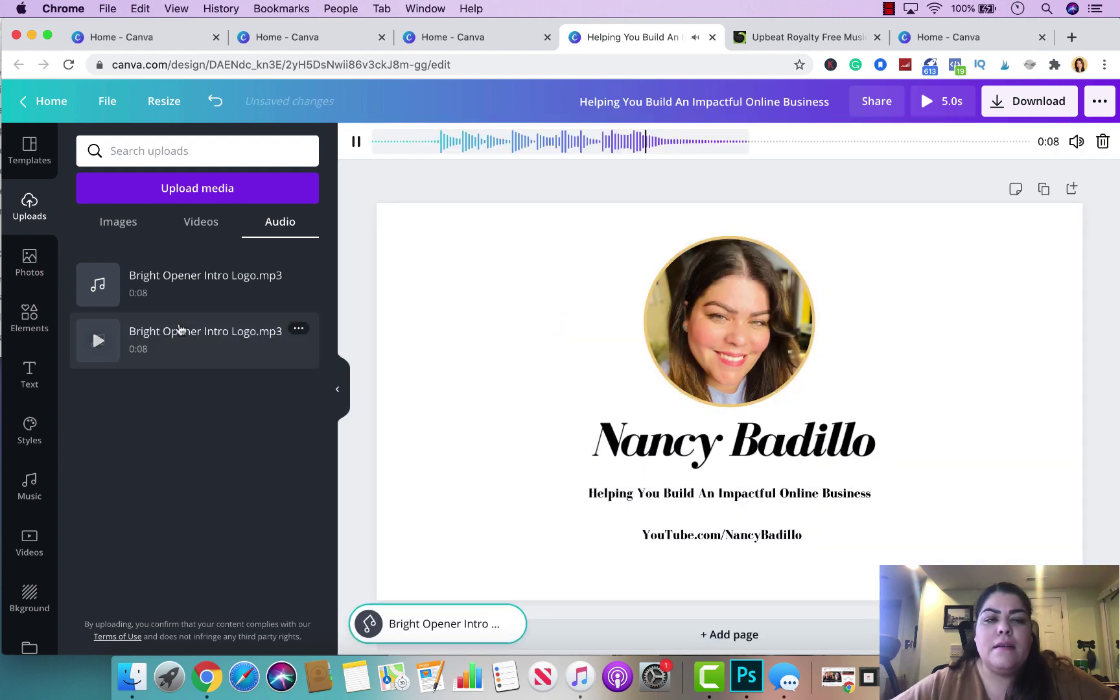
left_click(29, 317)
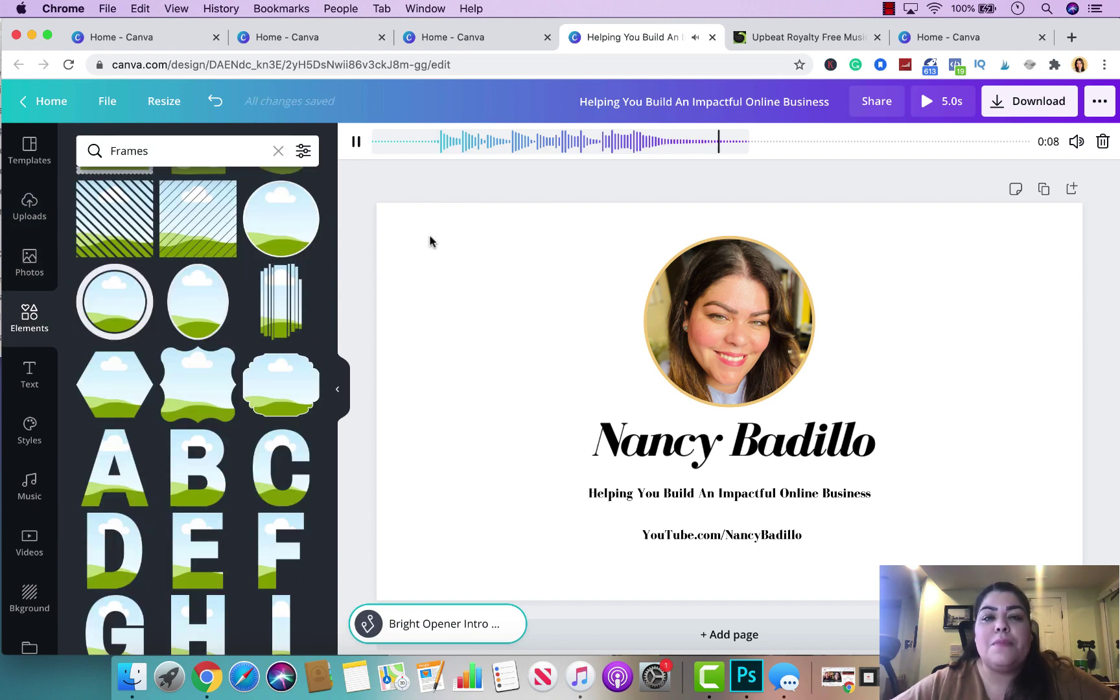
left_click(351, 141)
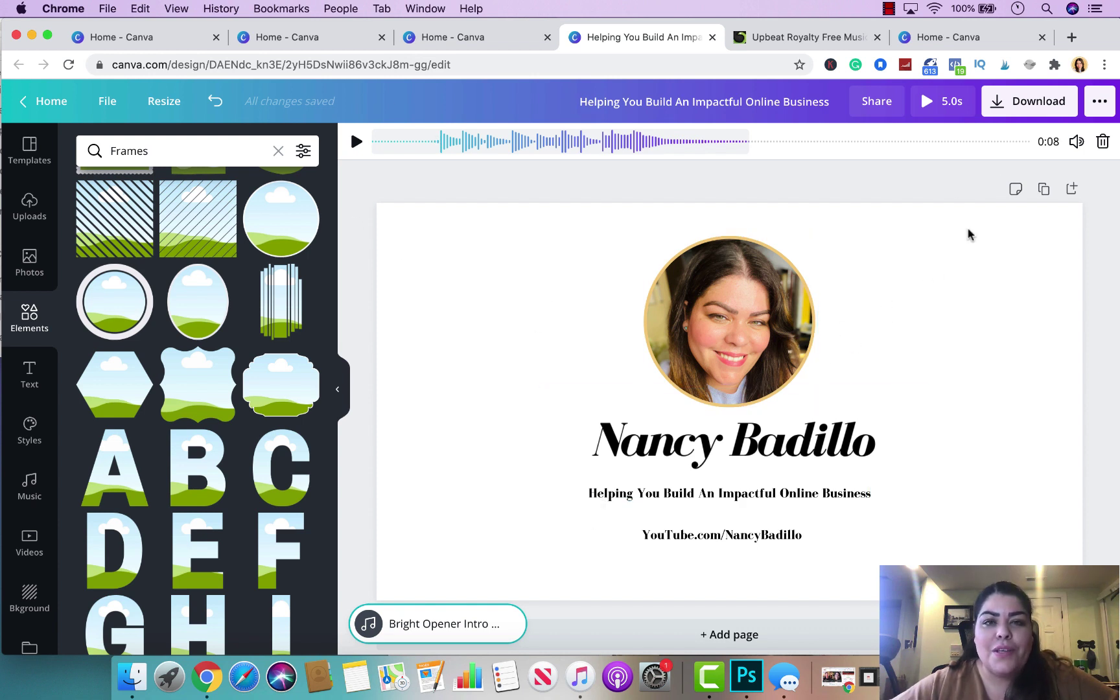
Download the intro as an MP4 video and play the downloaded file to check it before returning to editing.
left_click(1034, 101)
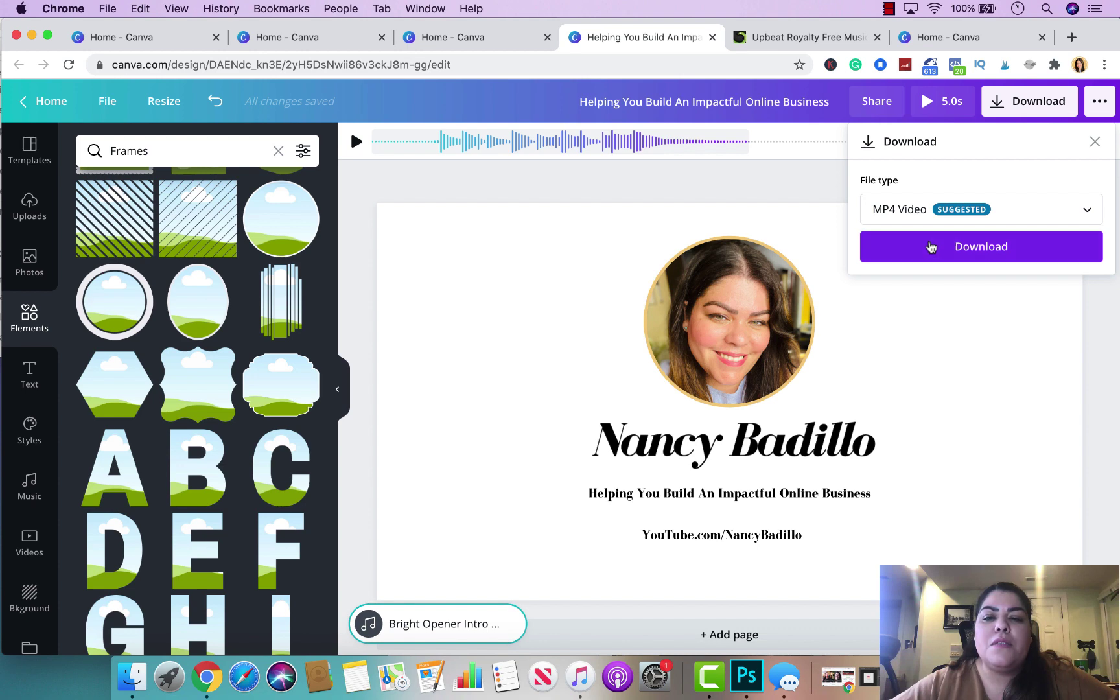
left_click(928, 245)
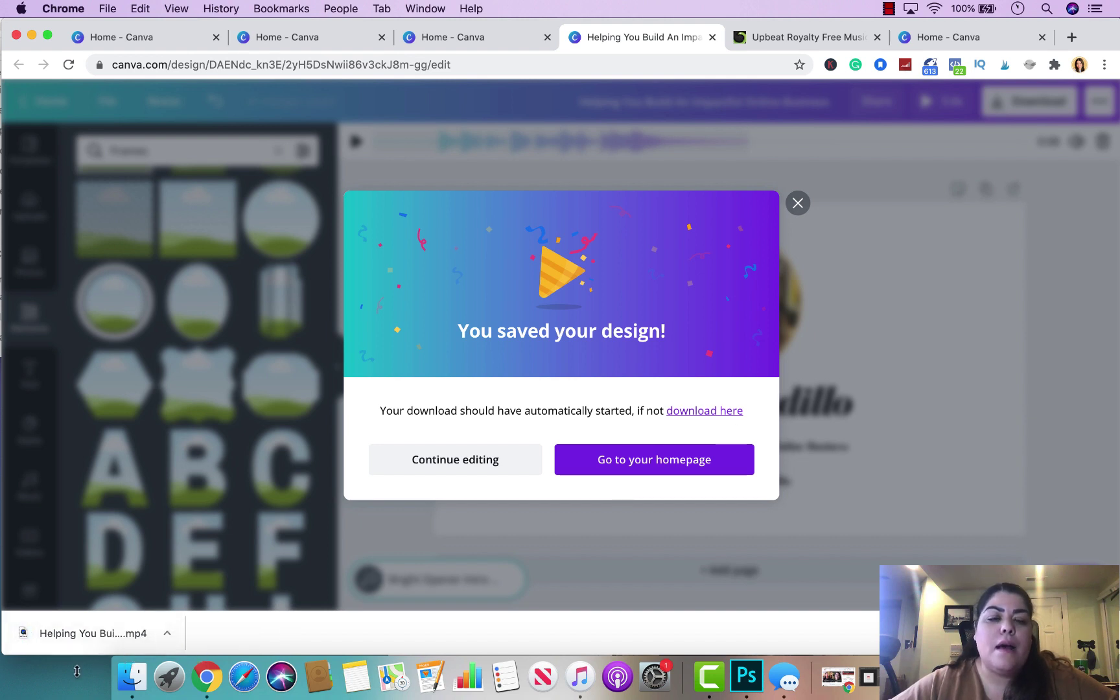
left_click(54, 650)
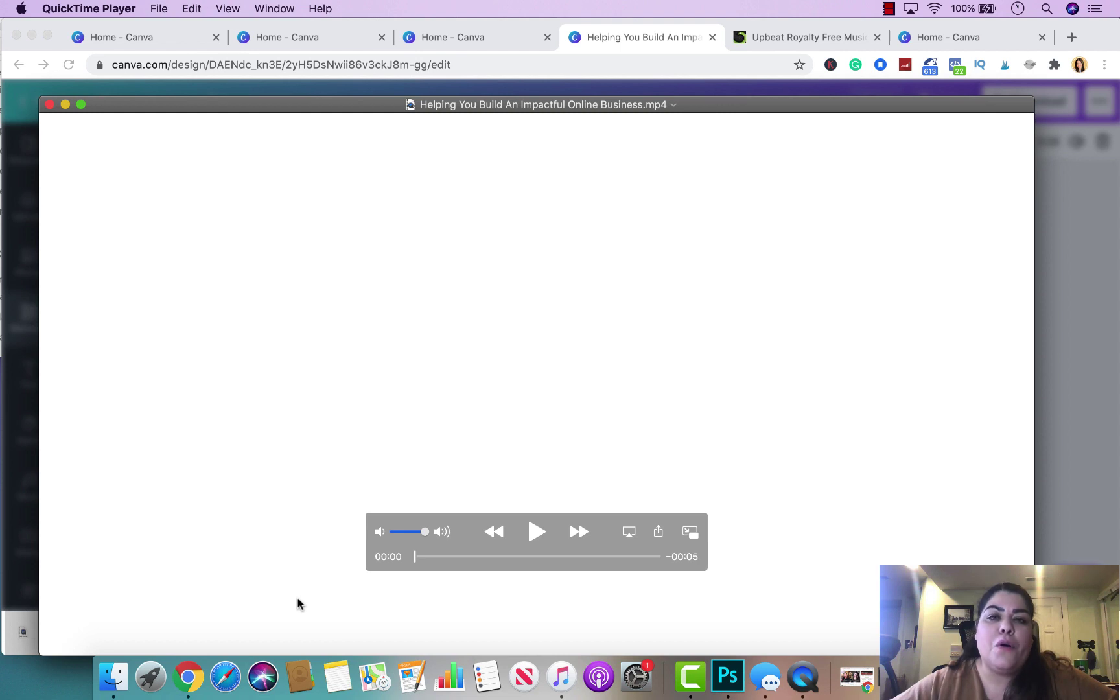
left_click(536, 533)
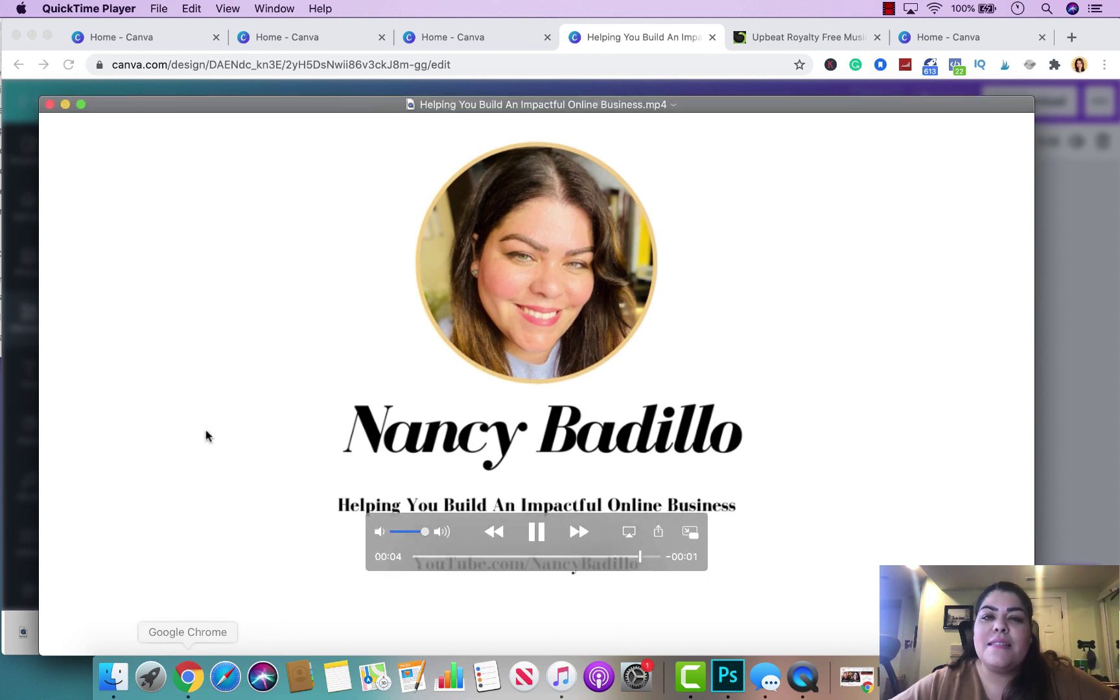
left_click(50, 105)
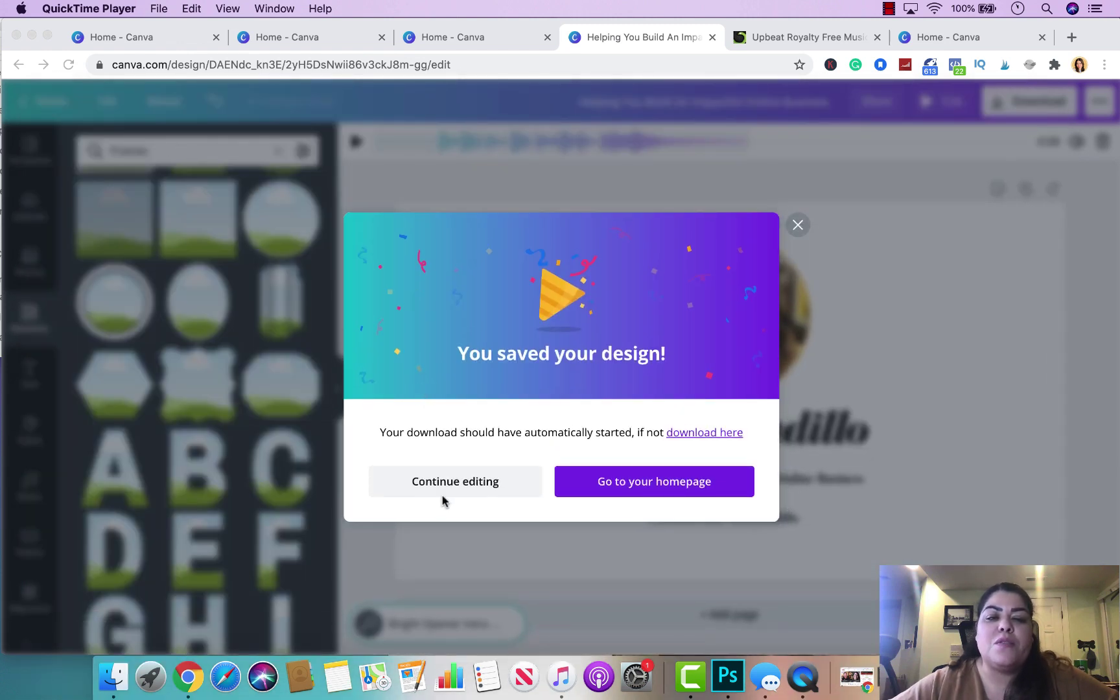
left_click(449, 482)
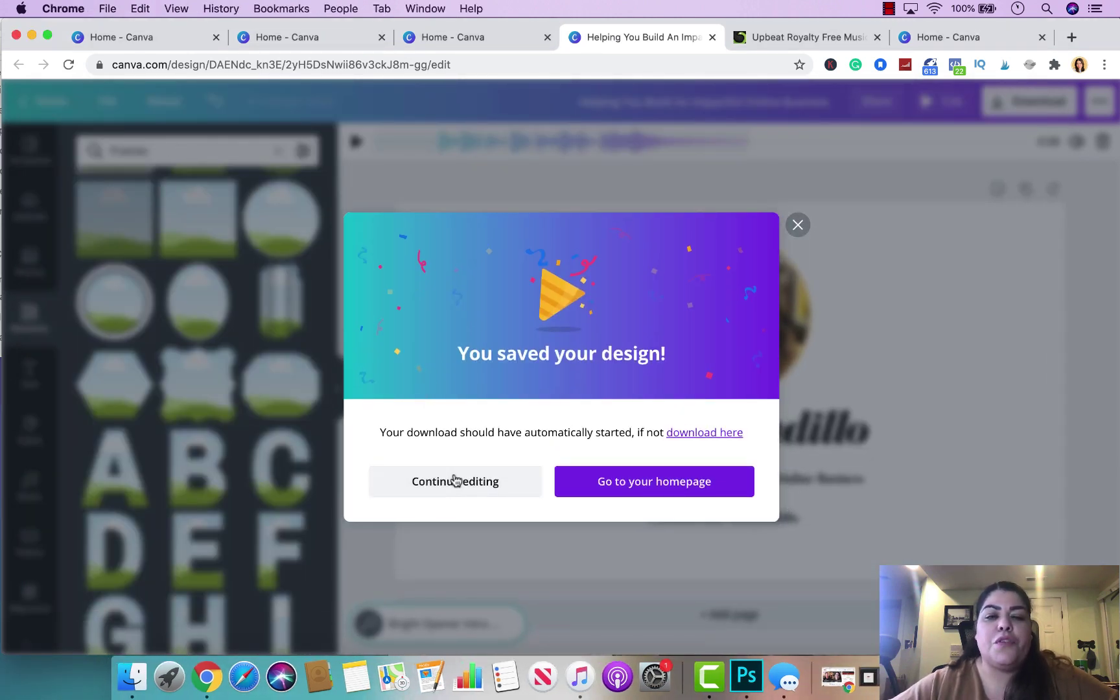